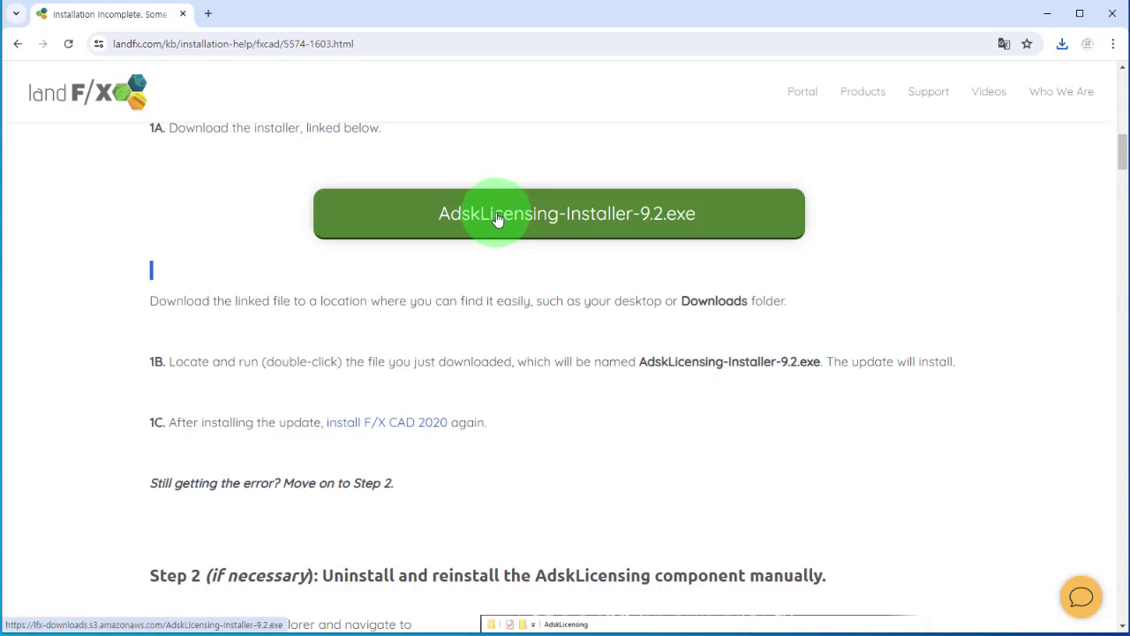
Step: Download the AdskLicensing-Installer-9.2.exe file from the Land F/X support page and close the browser
click(497, 219)
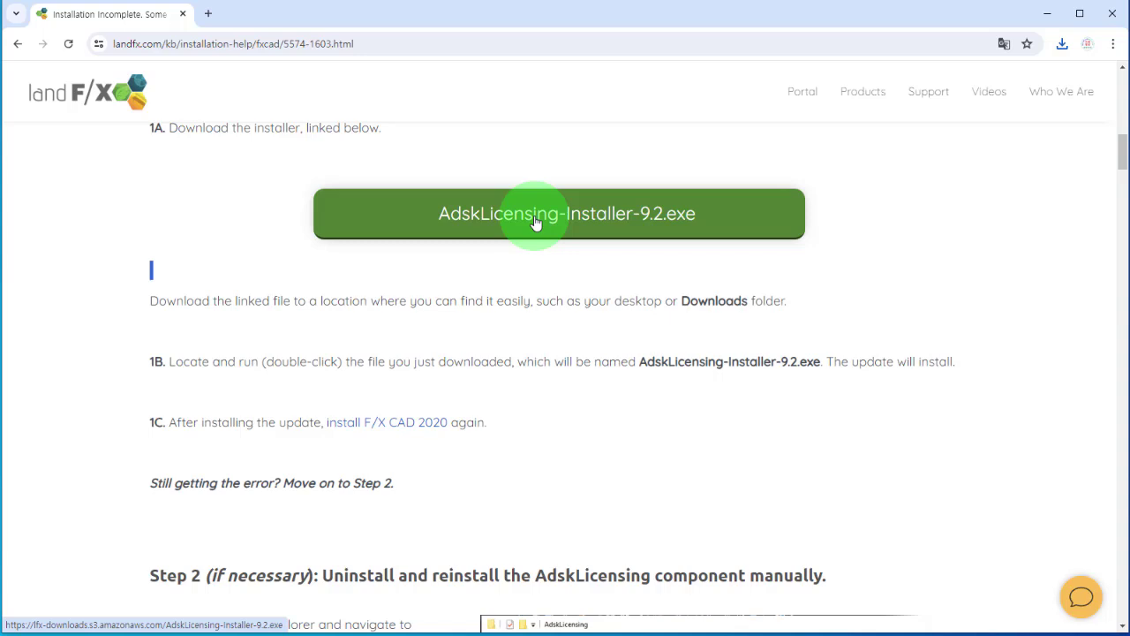
click(535, 223)
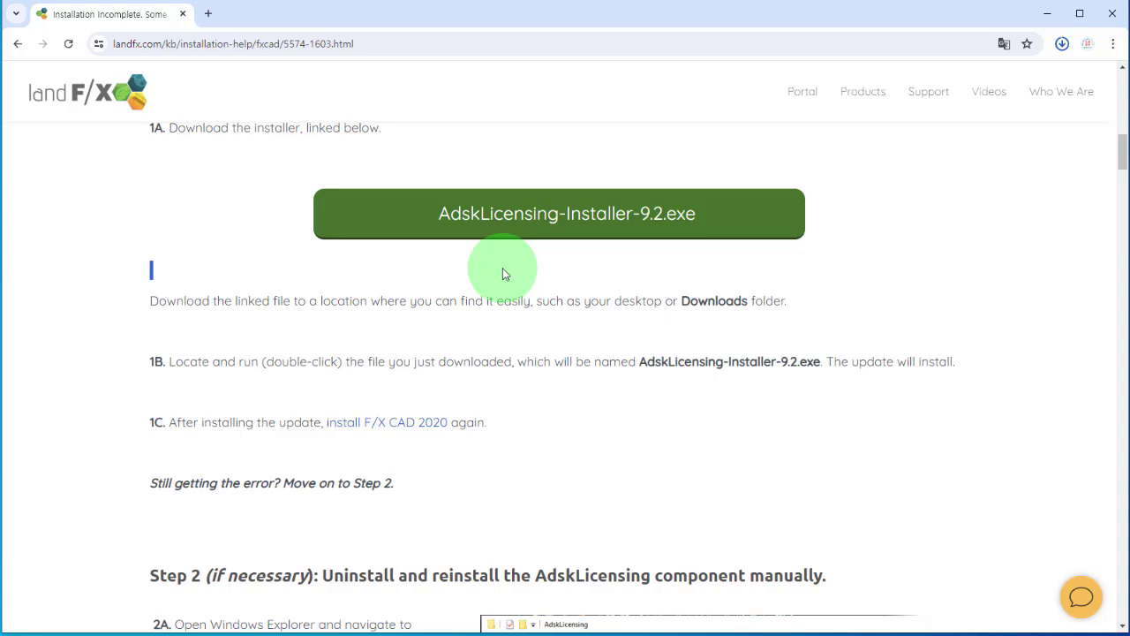
scroll(503, 267, up, 2)
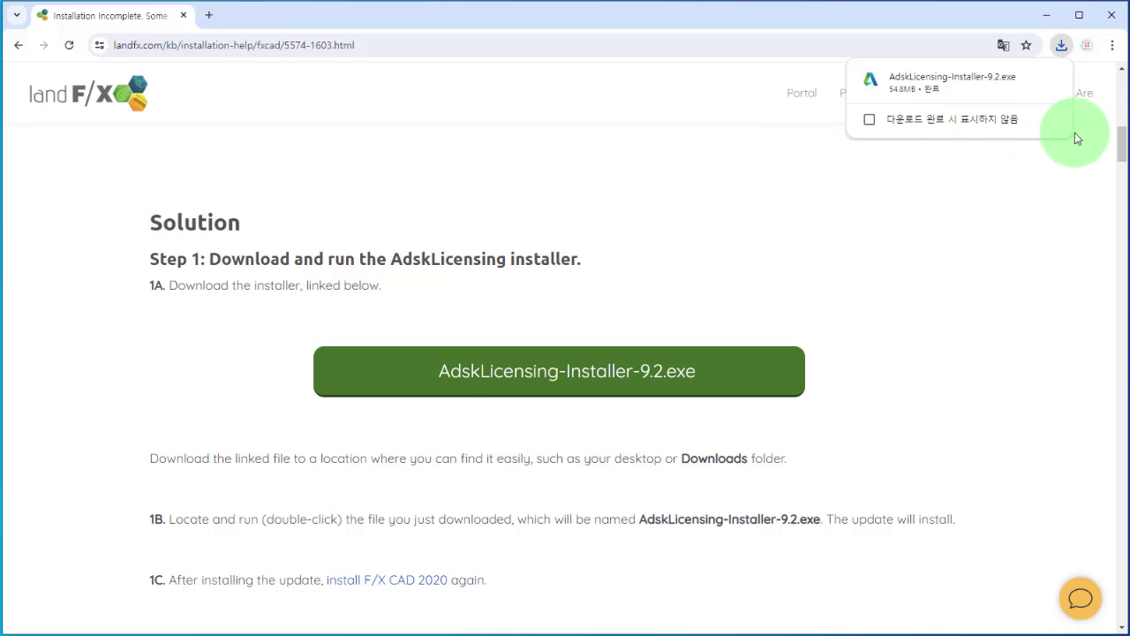
click(1115, 15)
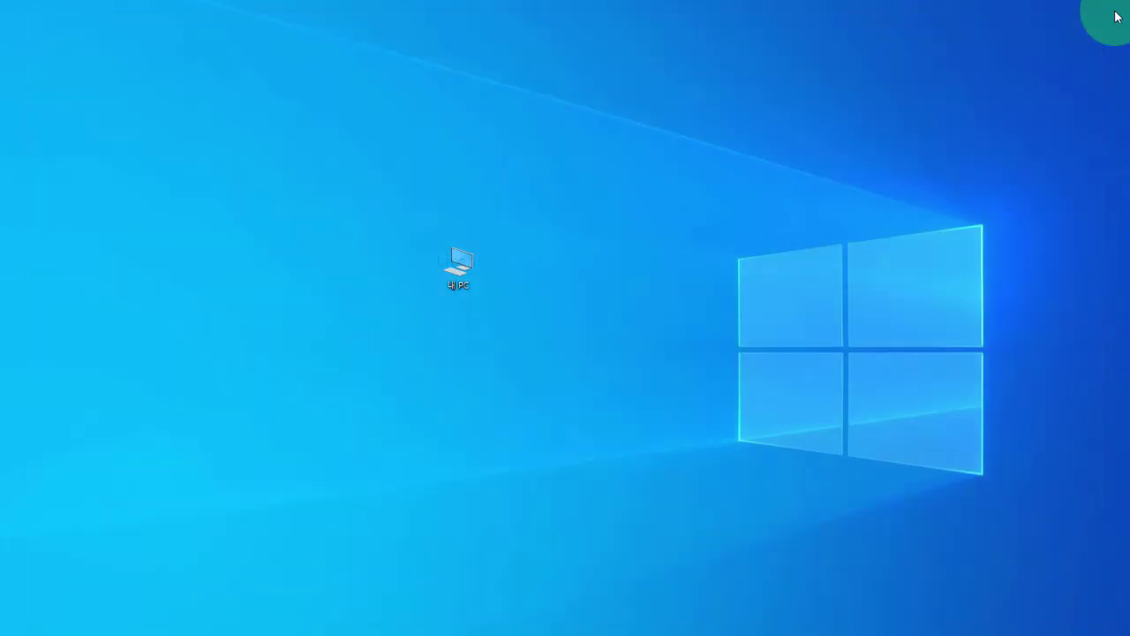
Step: Check the Downloads folder for the AdskLicensing-Installer-9.2 application and close the folder window
double_click(452, 276)
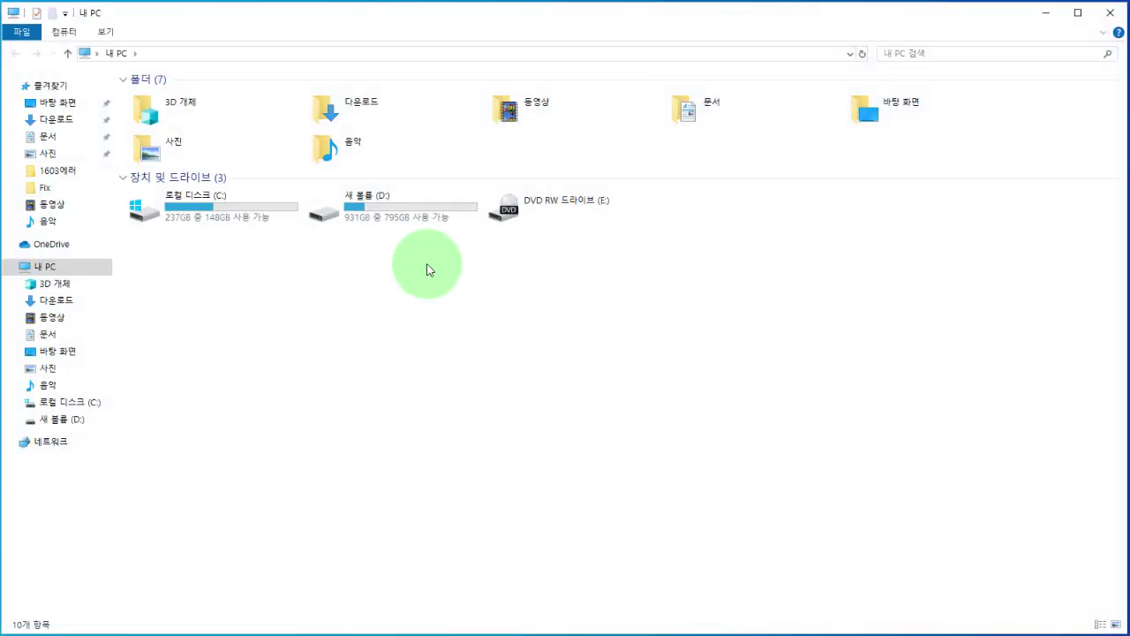
double_click(350, 113)
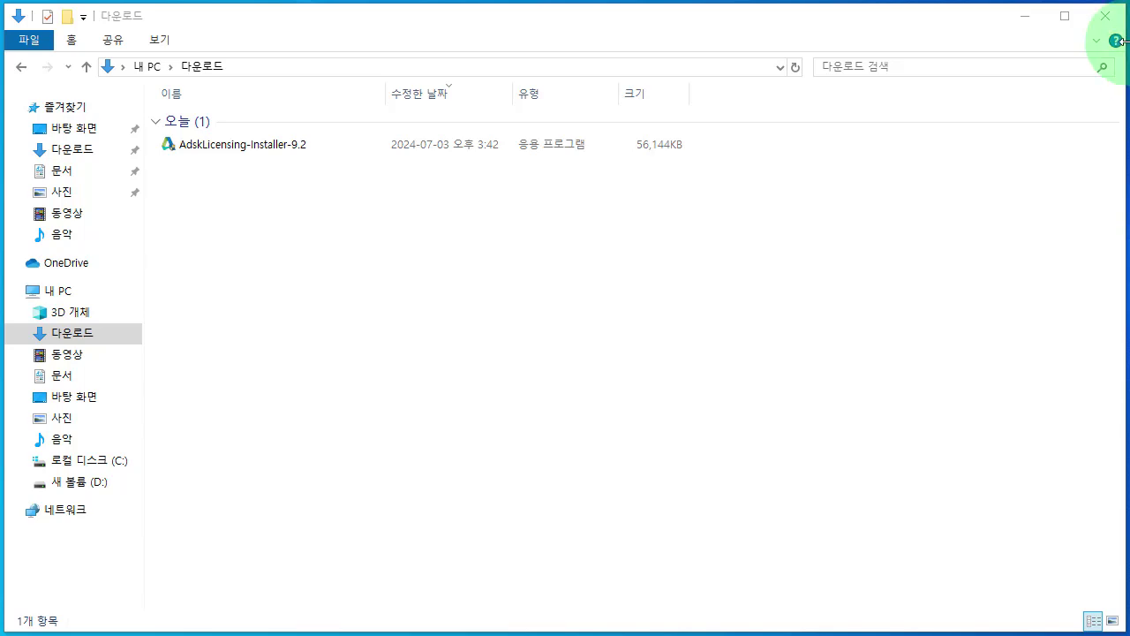
click(1107, 19)
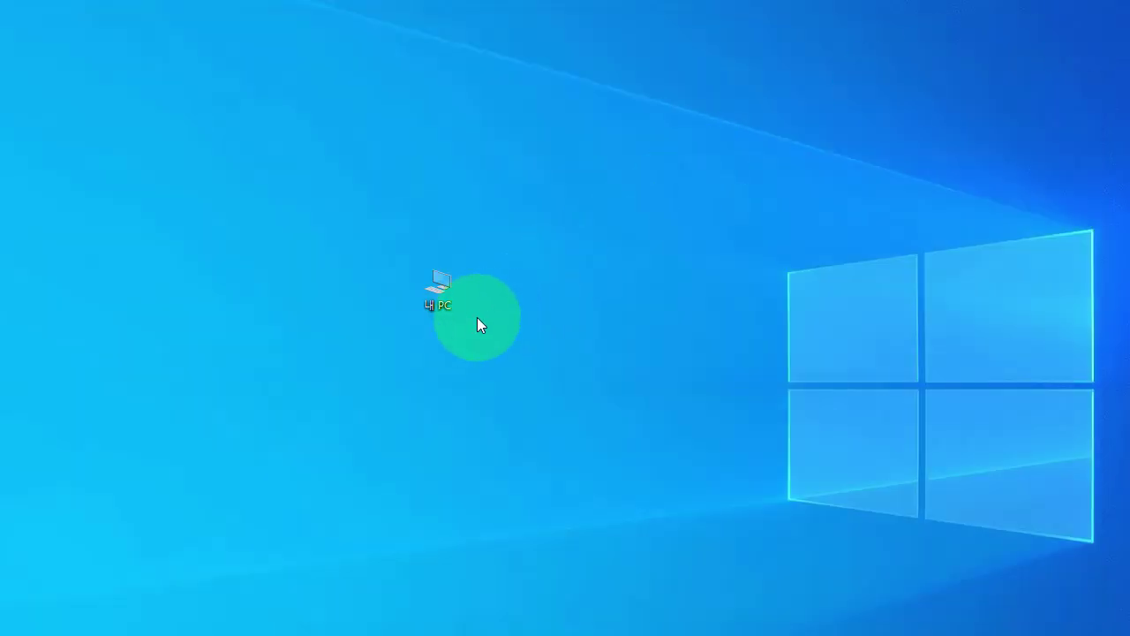
Step: Examine the contents of C:\Program Files (x86)\Common Files\Autodesk Shared\AdskLicensing and close the folder window
double_click(449, 308)
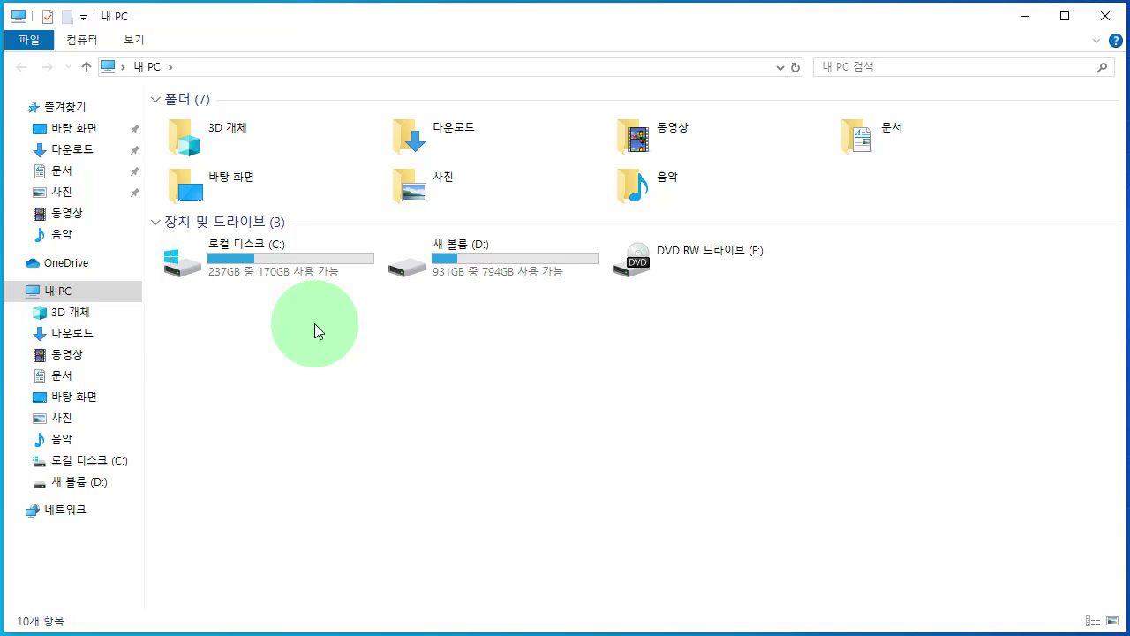
double_click(293, 260)
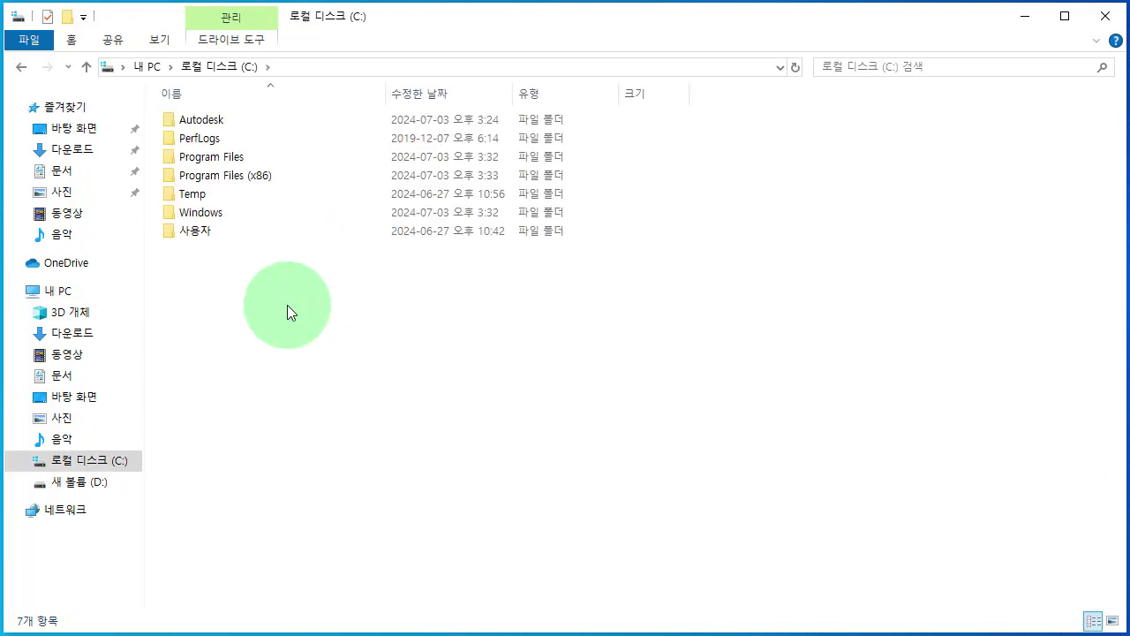
double_click(308, 176)
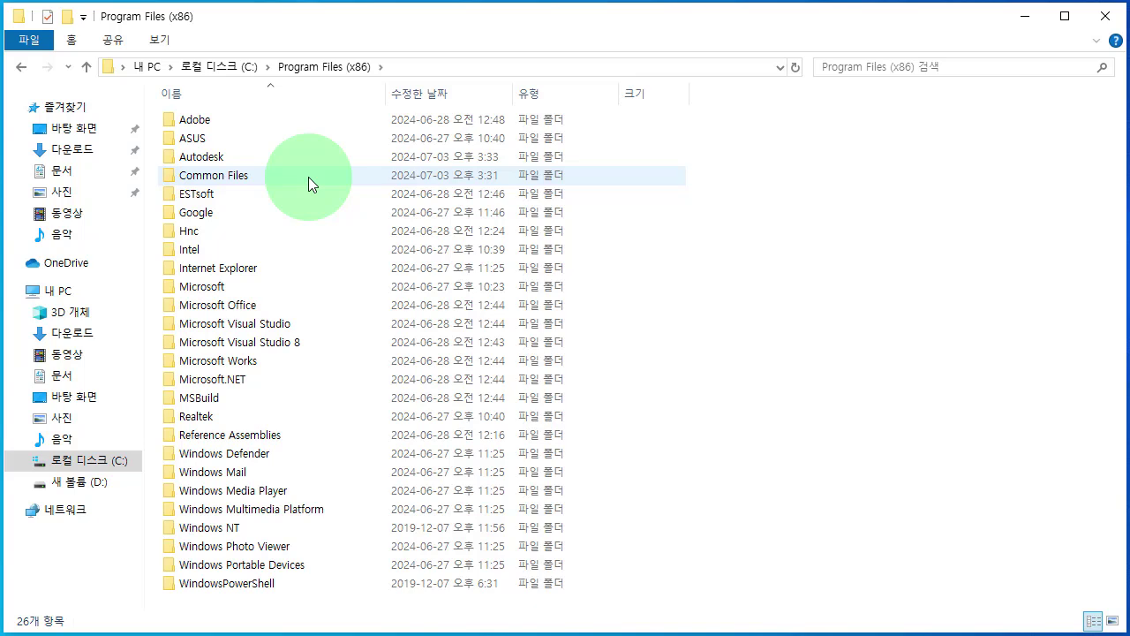
click(307, 177)
double_click(307, 177)
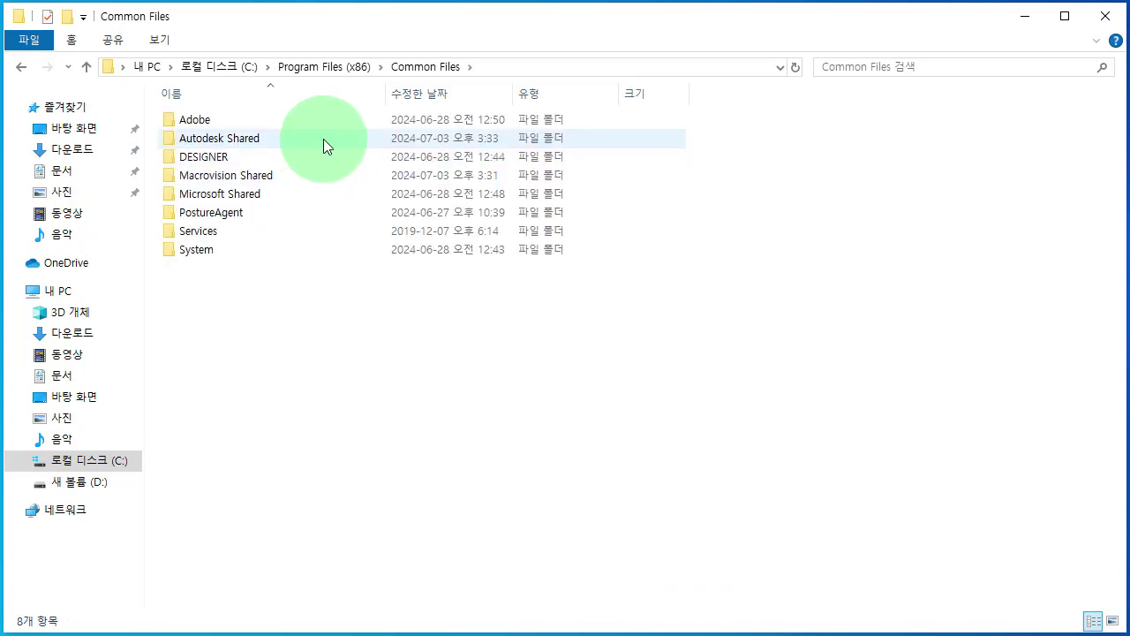
double_click(323, 139)
click(327, 140)
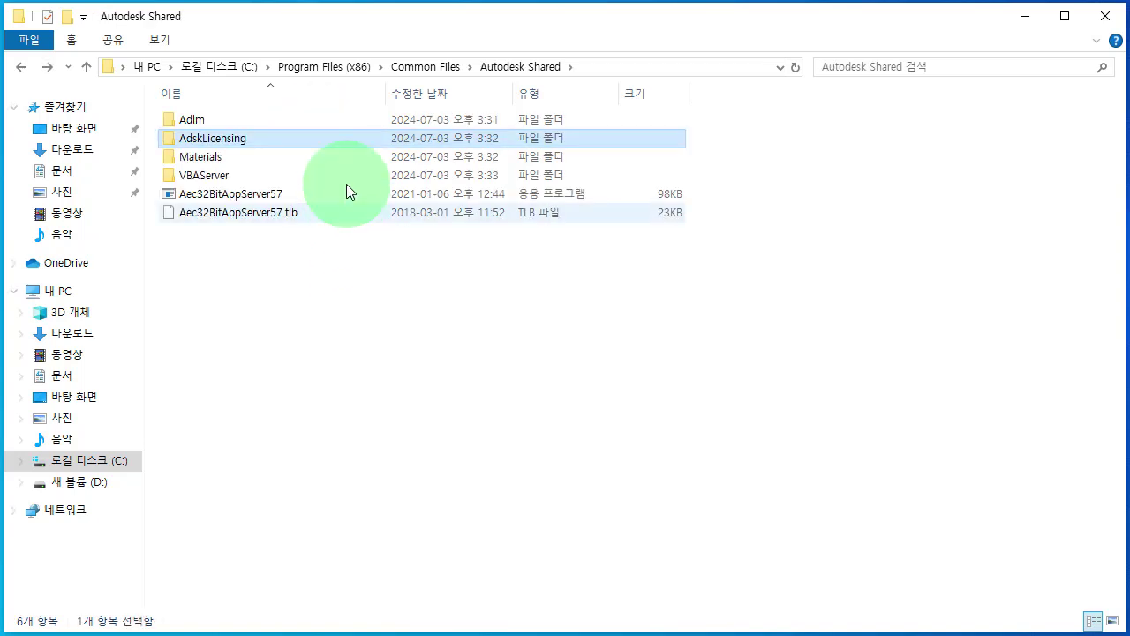
double_click(353, 139)
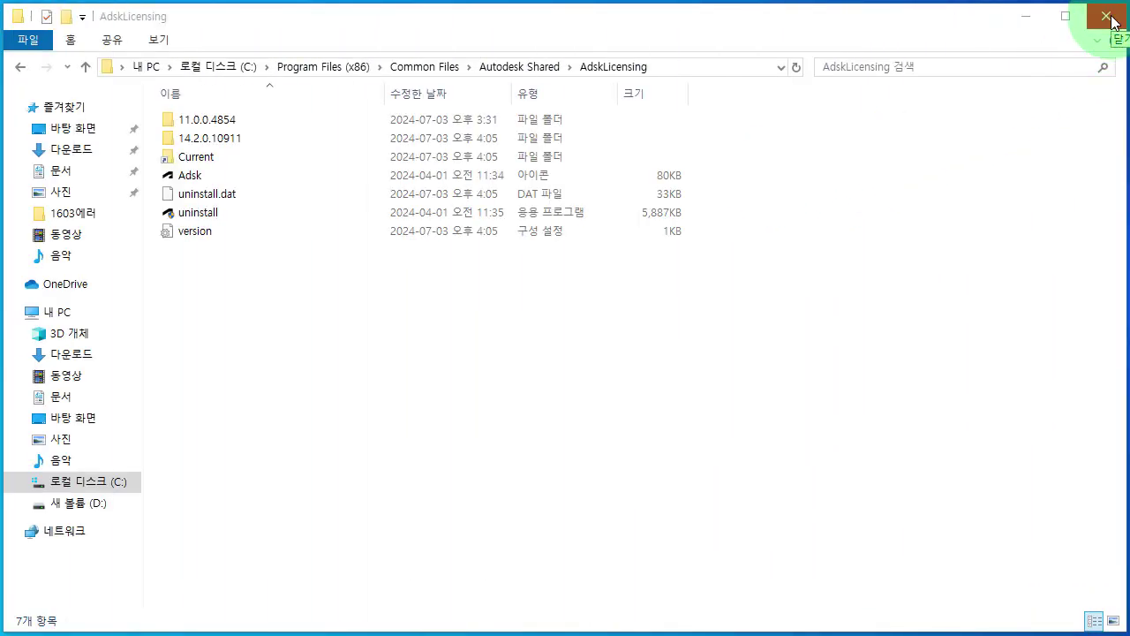
click(1111, 21)
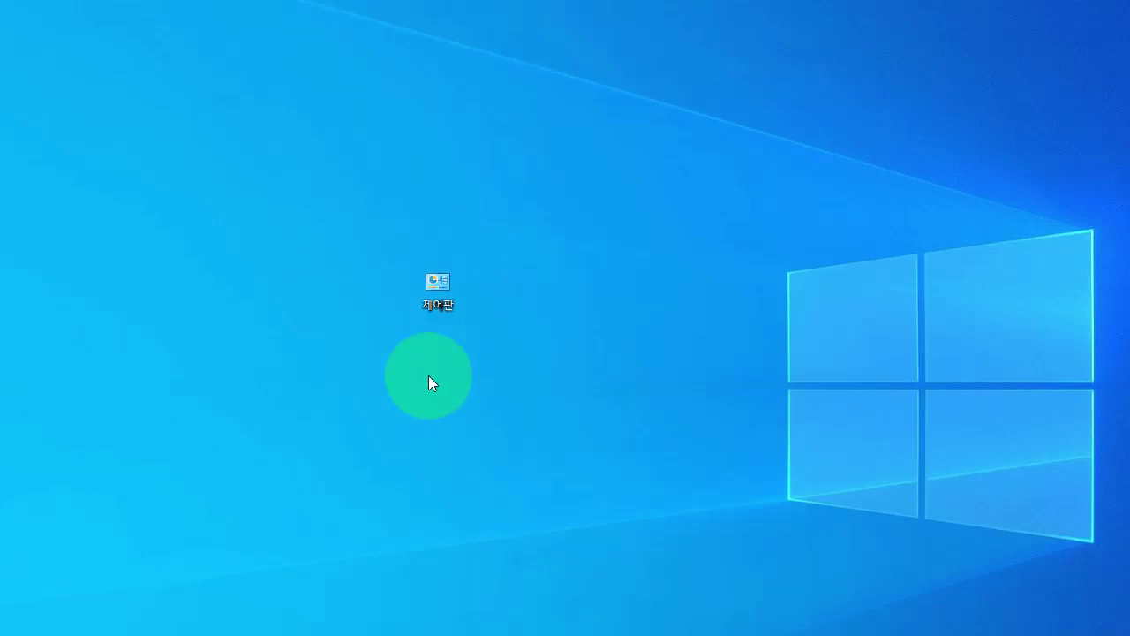
Step: Uninstall Autodesk Inventor Professional 2022 - English through the Control Panel and close the installed programs list
double_click(455, 283)
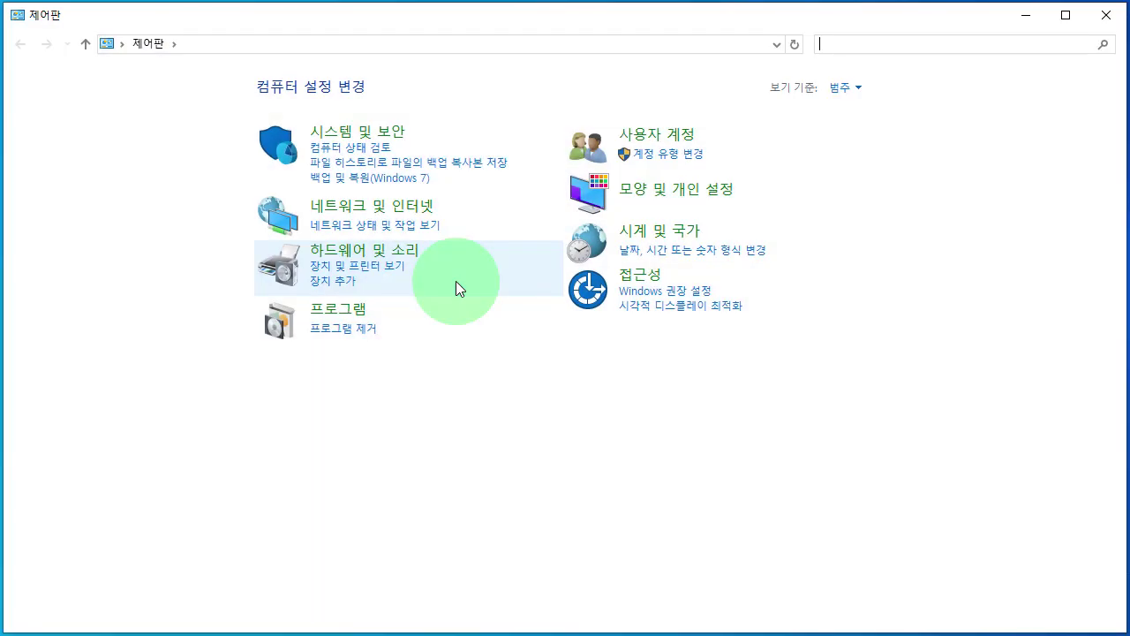
click(332, 335)
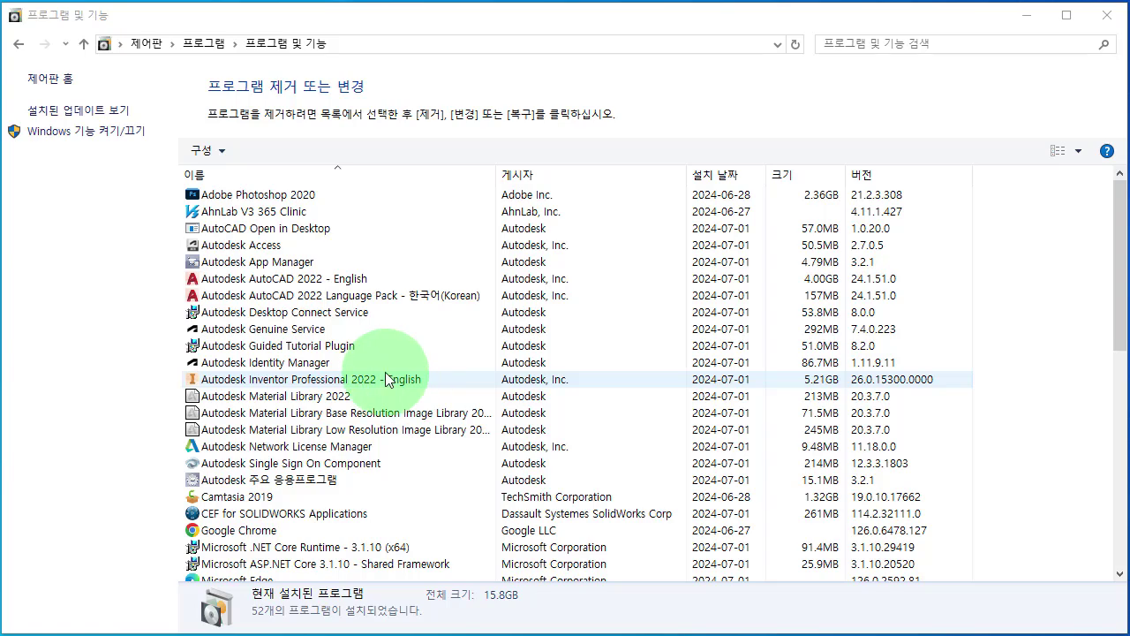
click(352, 387)
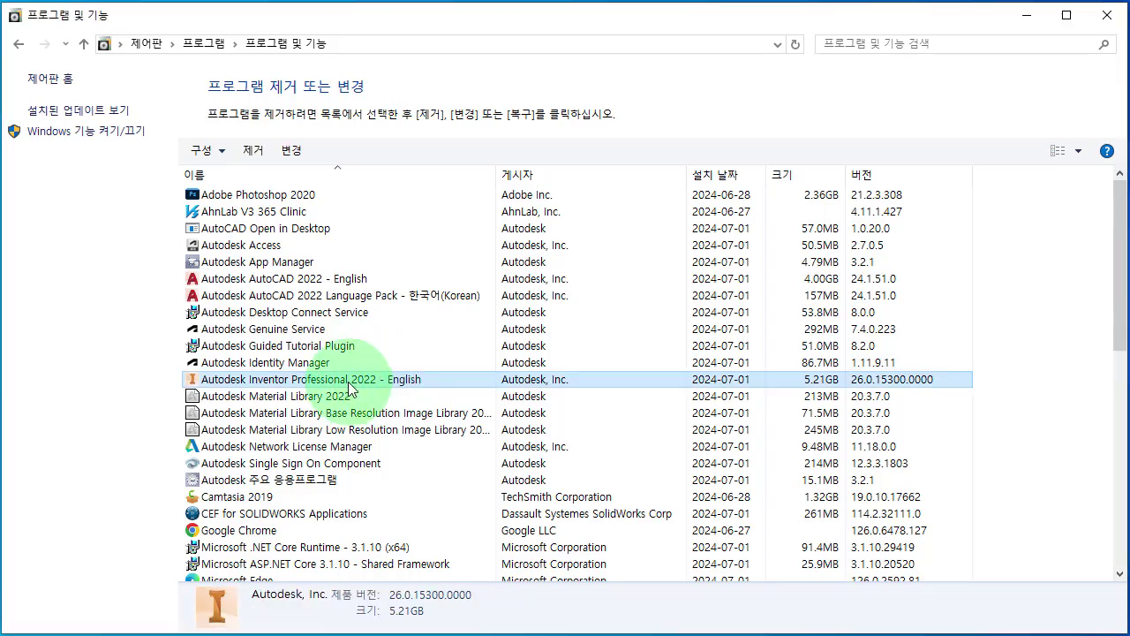
click(254, 152)
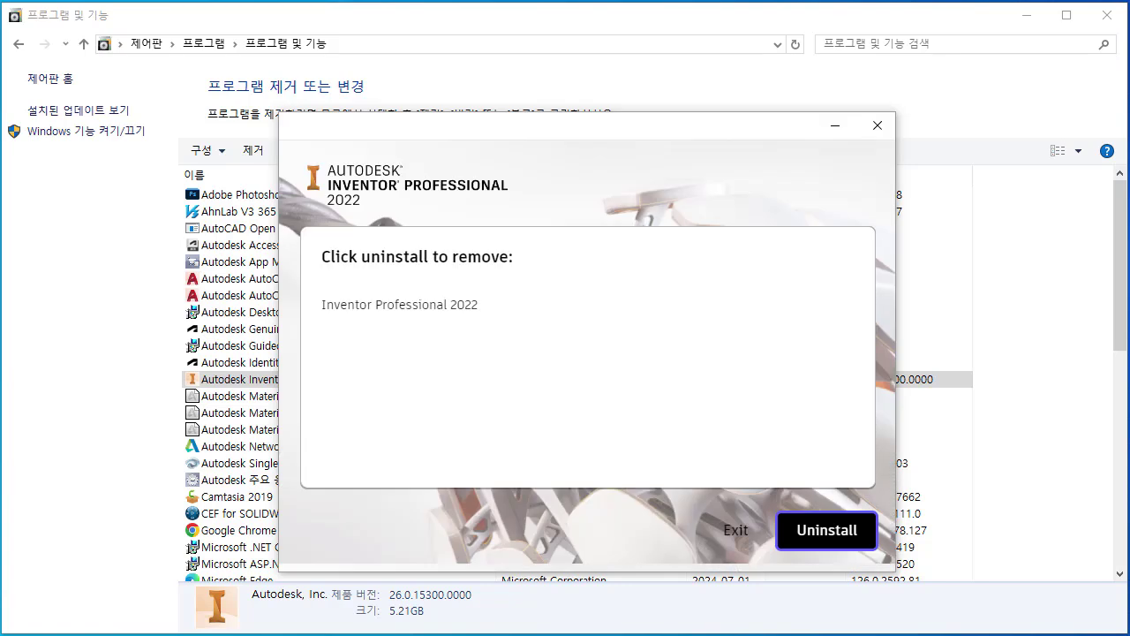
click(817, 539)
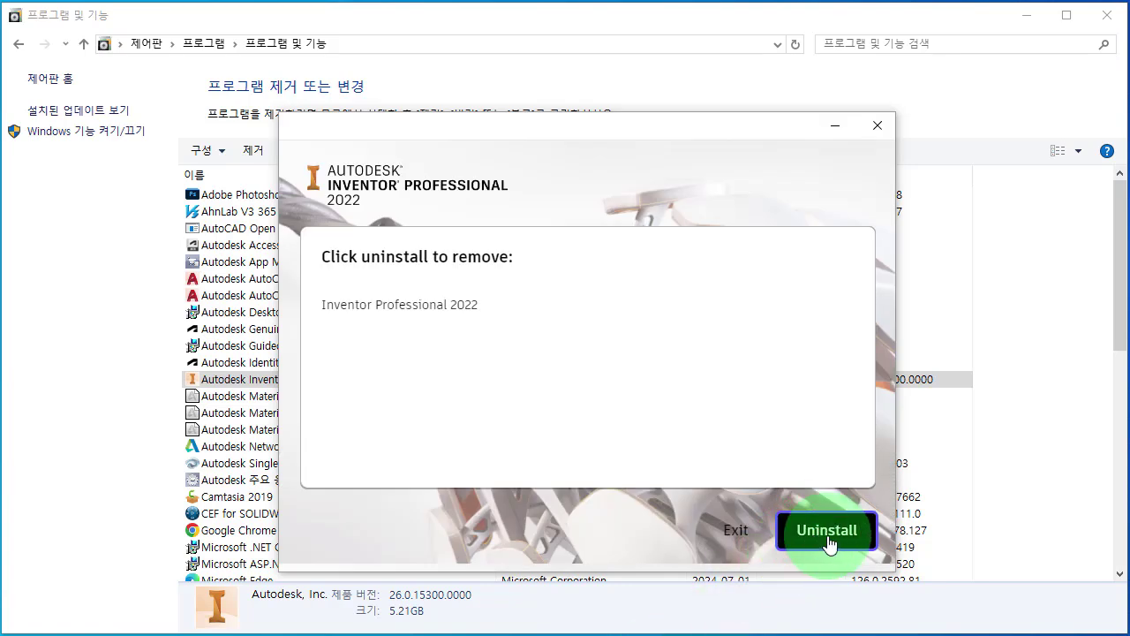
click(828, 537)
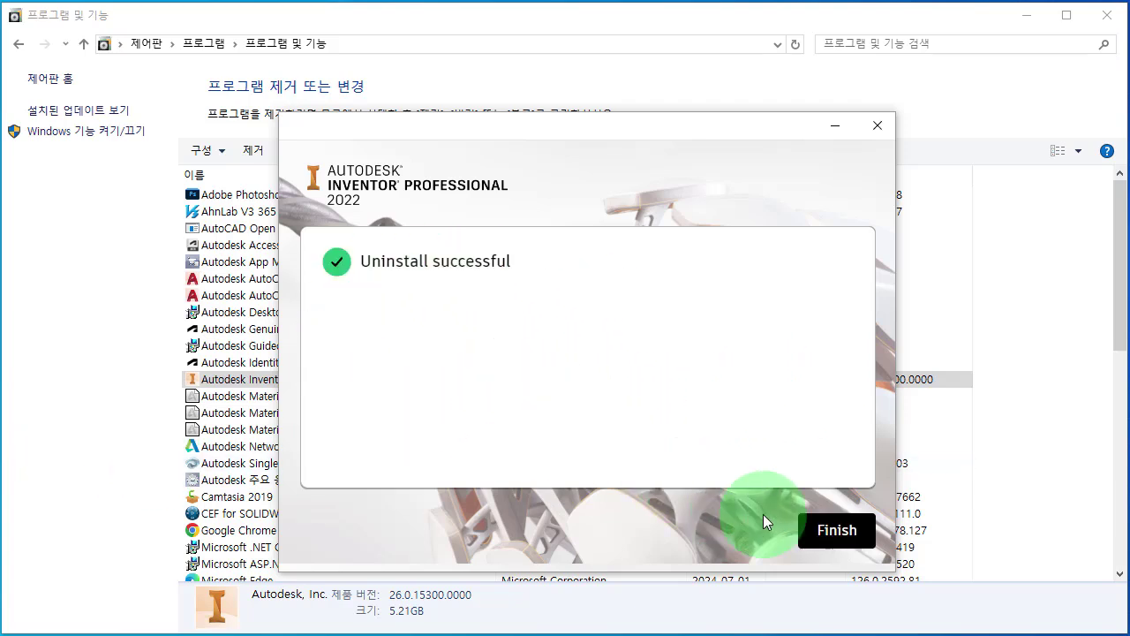
click(835, 530)
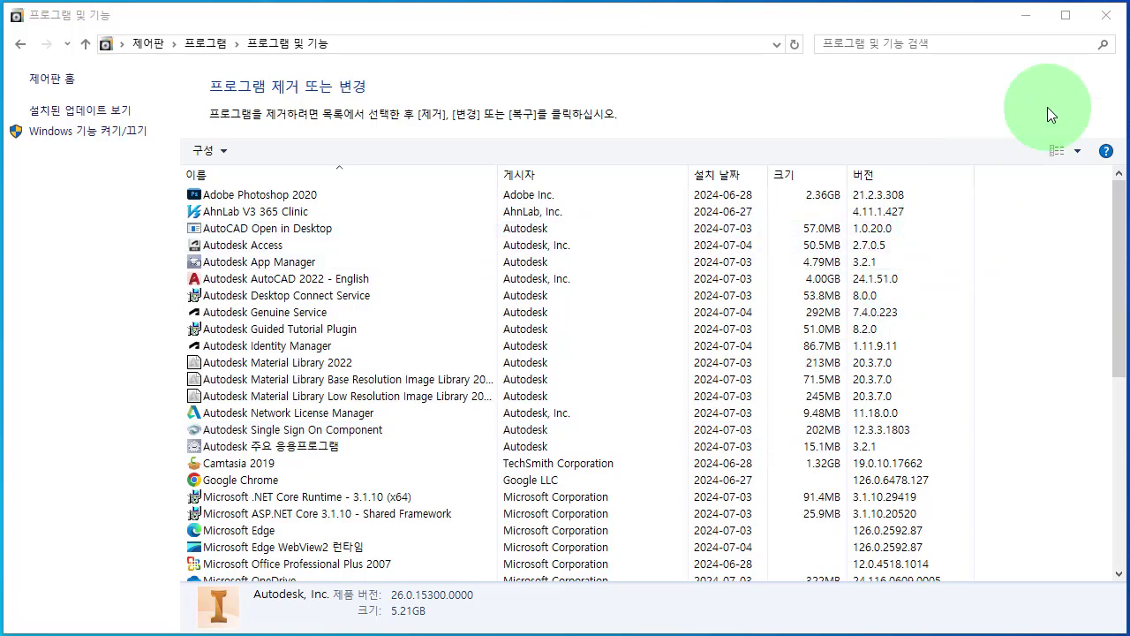
click(1112, 18)
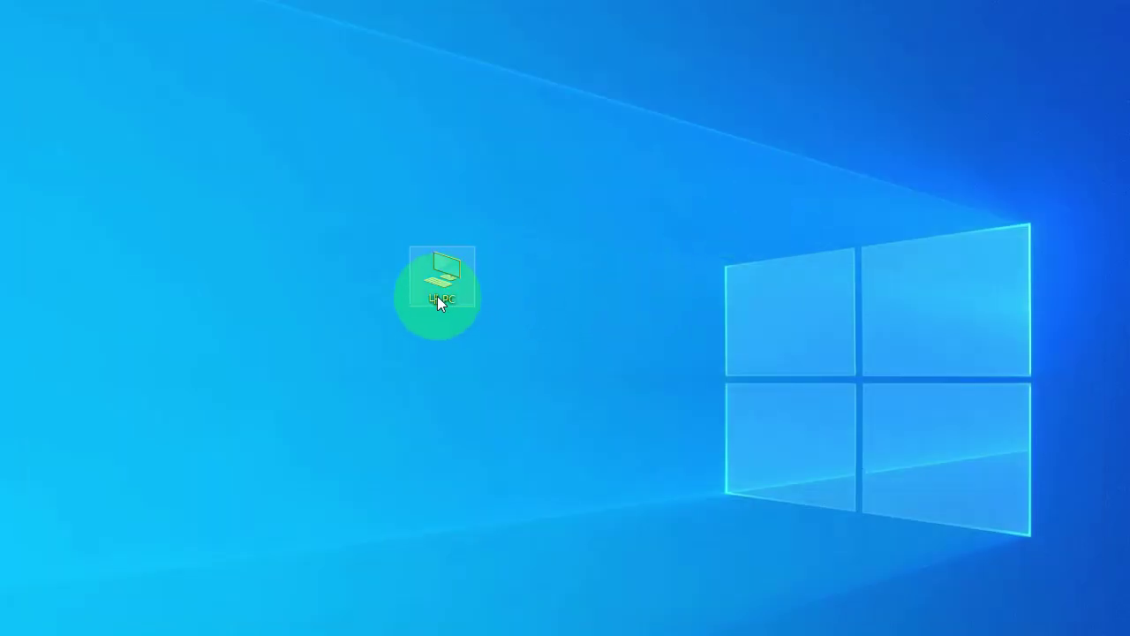
Step: Run the uninstall application in C:\Program Files (x86)\Common Files\Autodesk Shared\AdskLicensing to remove the licensing component
double_click(437, 296)
click(291, 265)
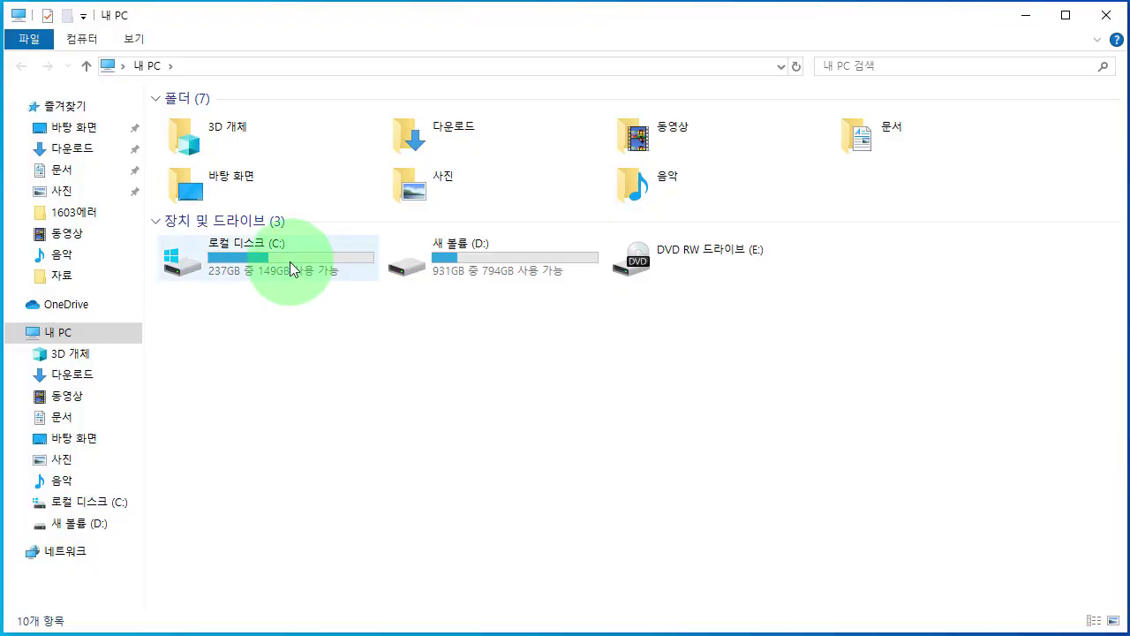
double_click(290, 267)
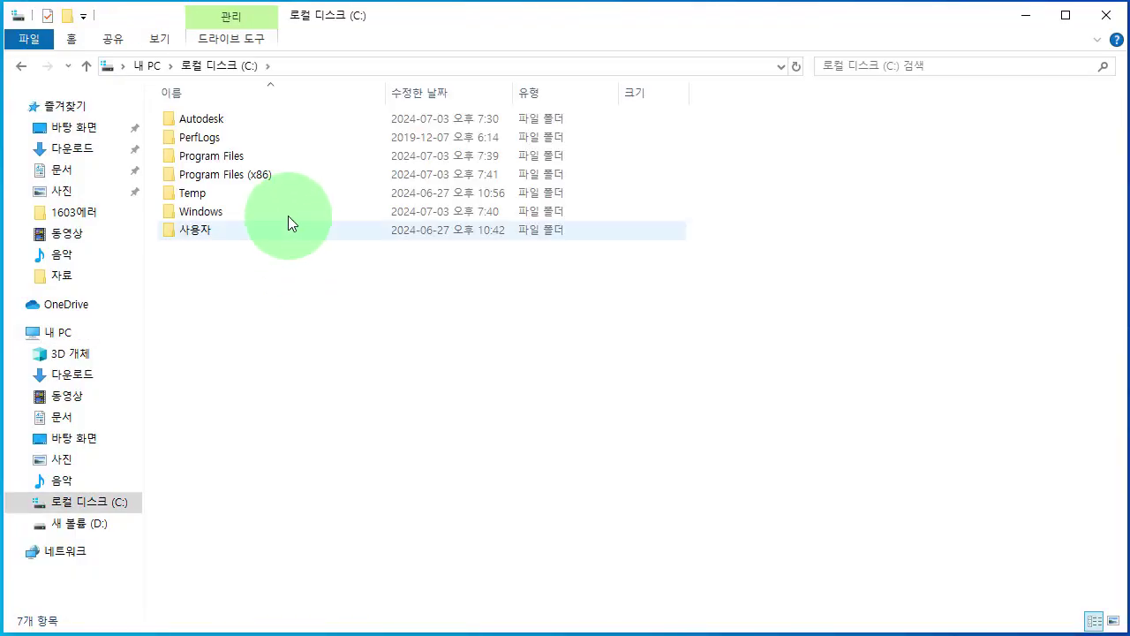
double_click(333, 175)
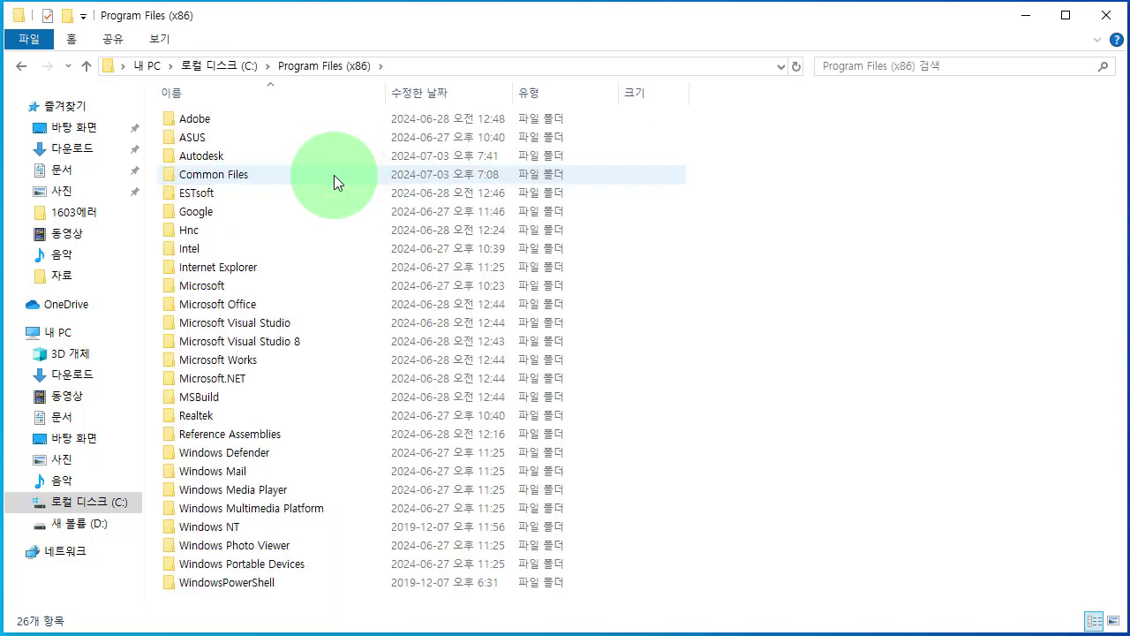
double_click(334, 175)
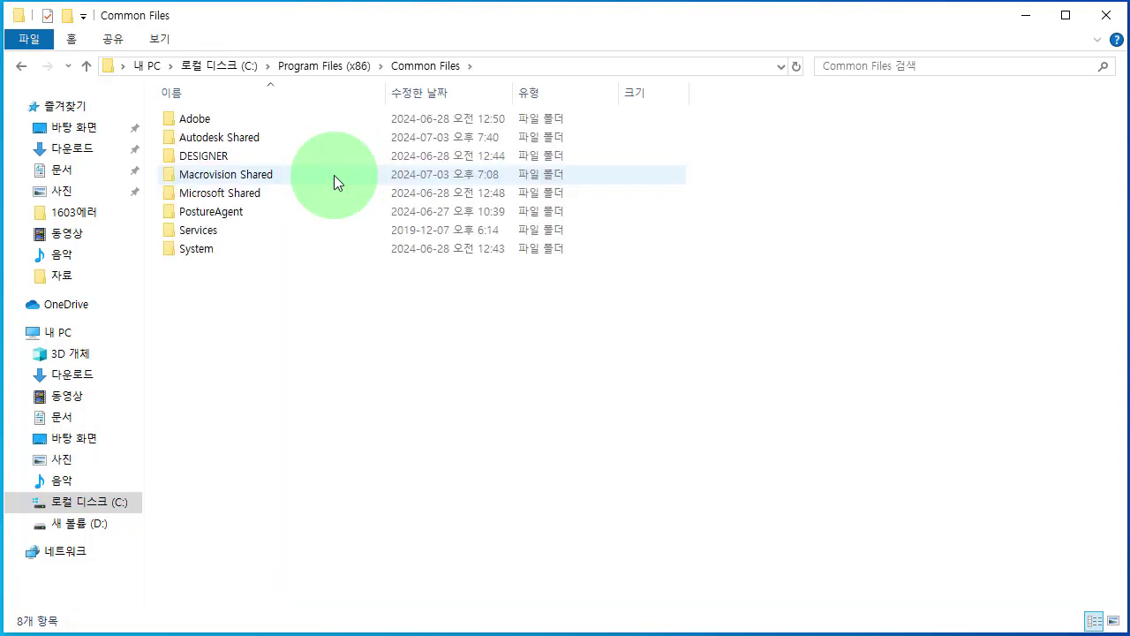
double_click(352, 139)
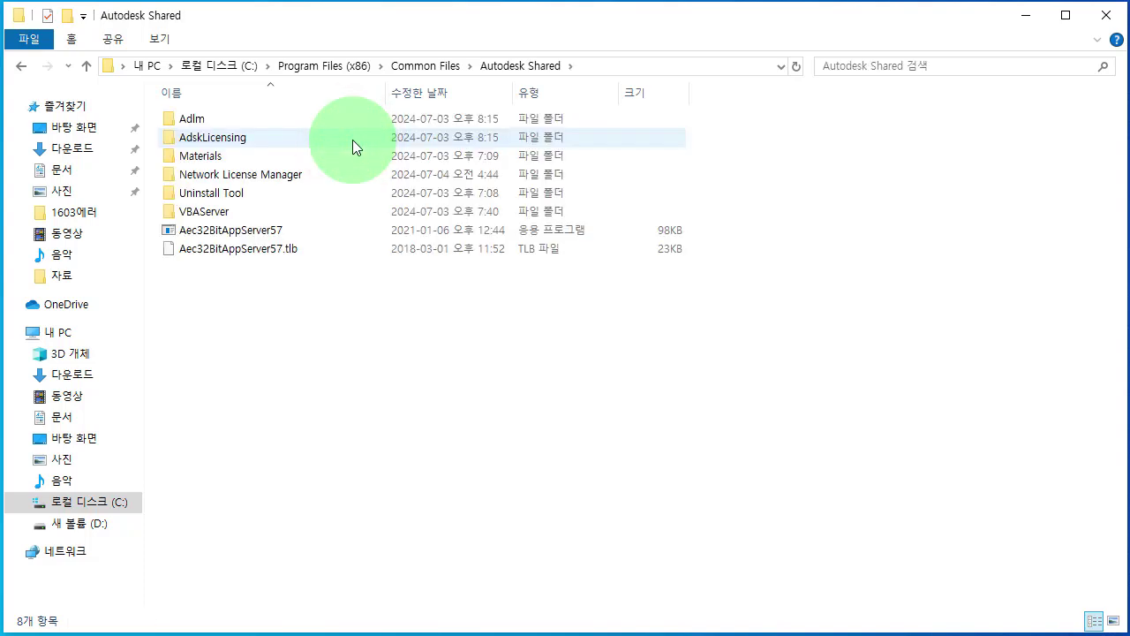
double_click(352, 139)
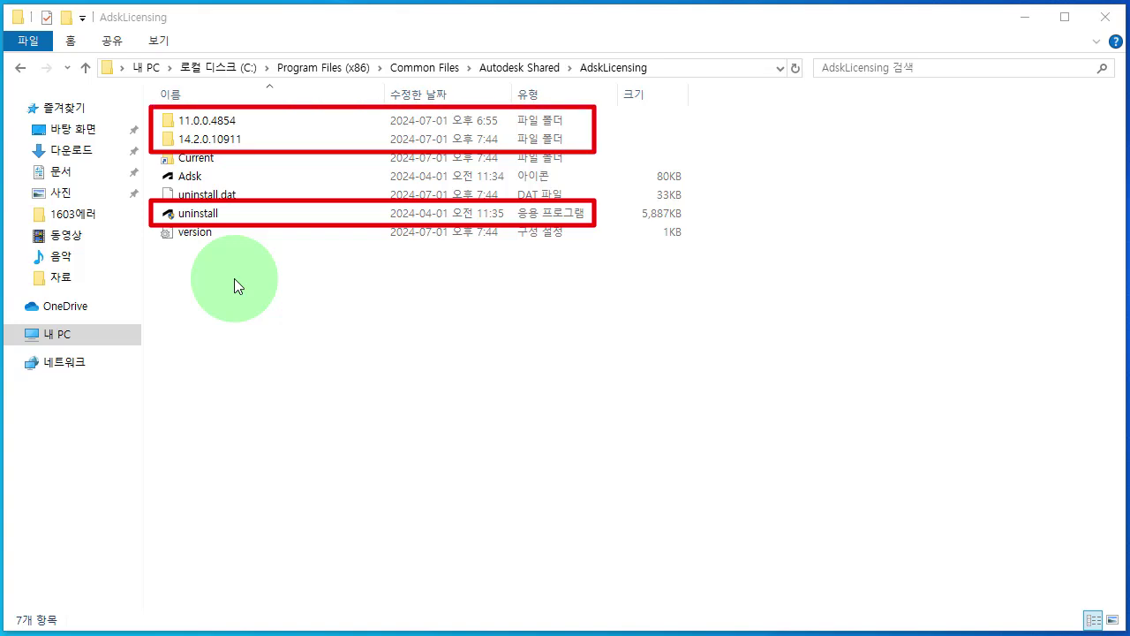
click(245, 219)
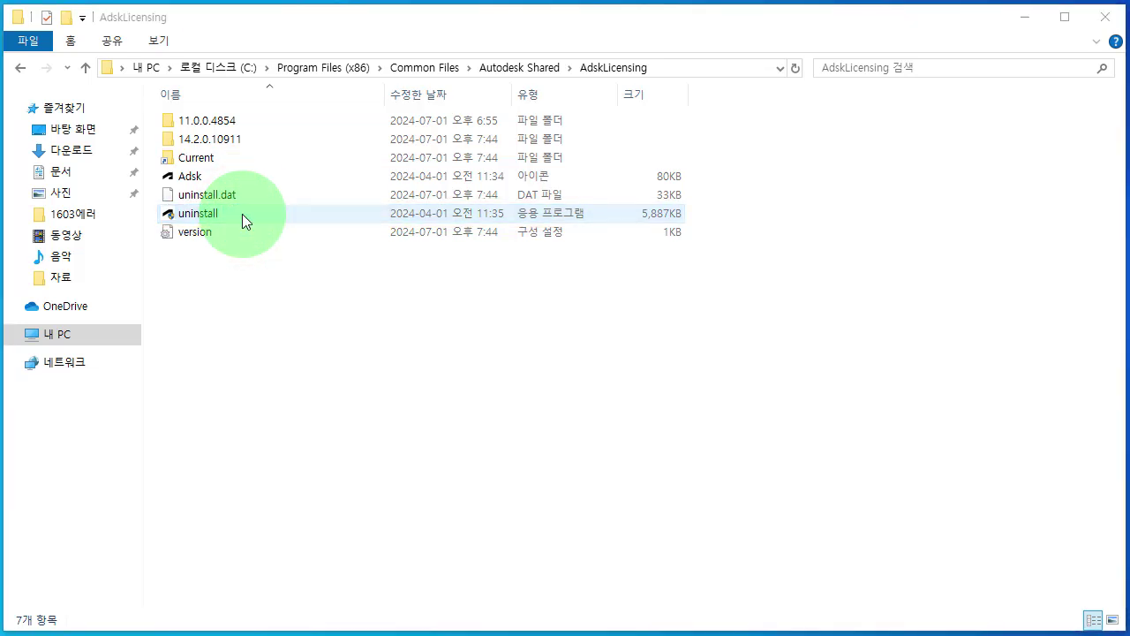
double_click(242, 214)
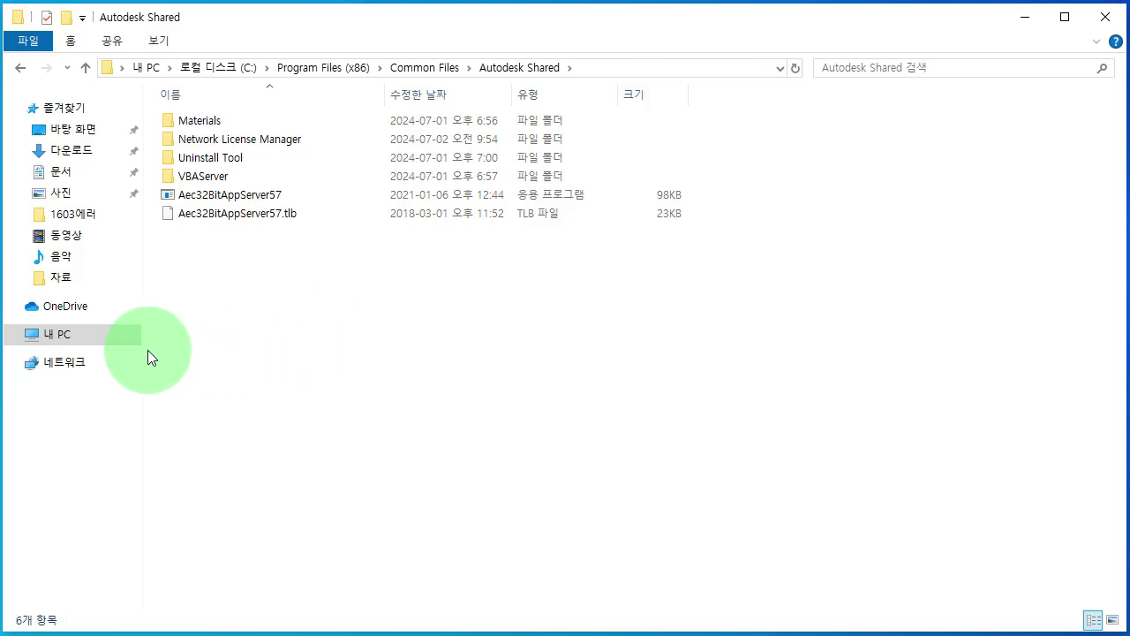
Step: Show hidden items on the local disk C: and open its ProgramData folder
click(81, 336)
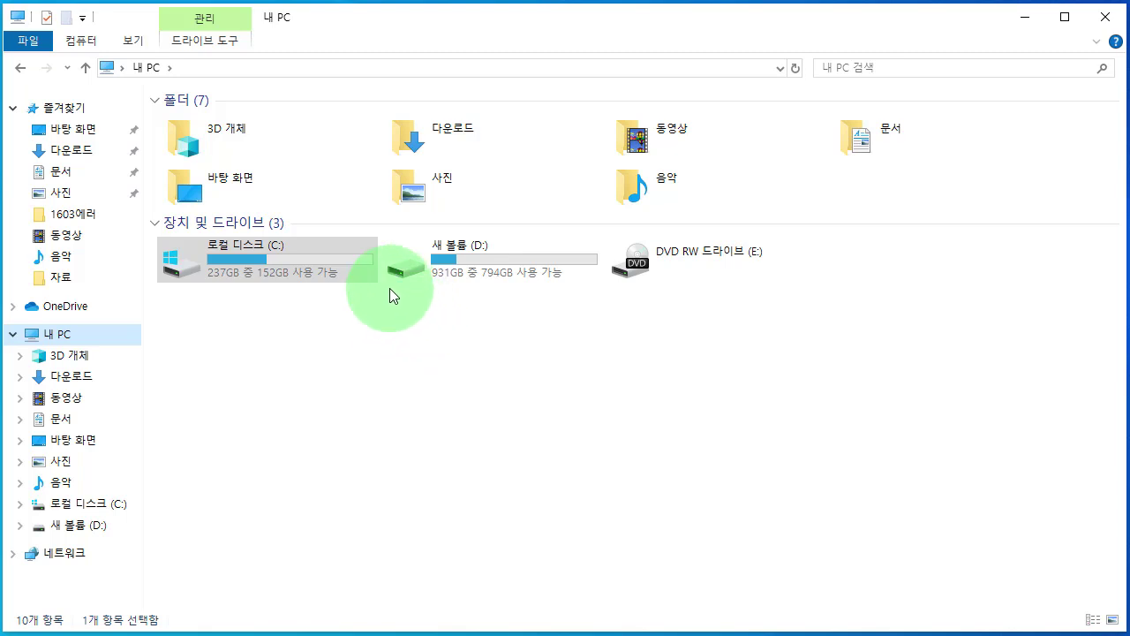
double_click(302, 264)
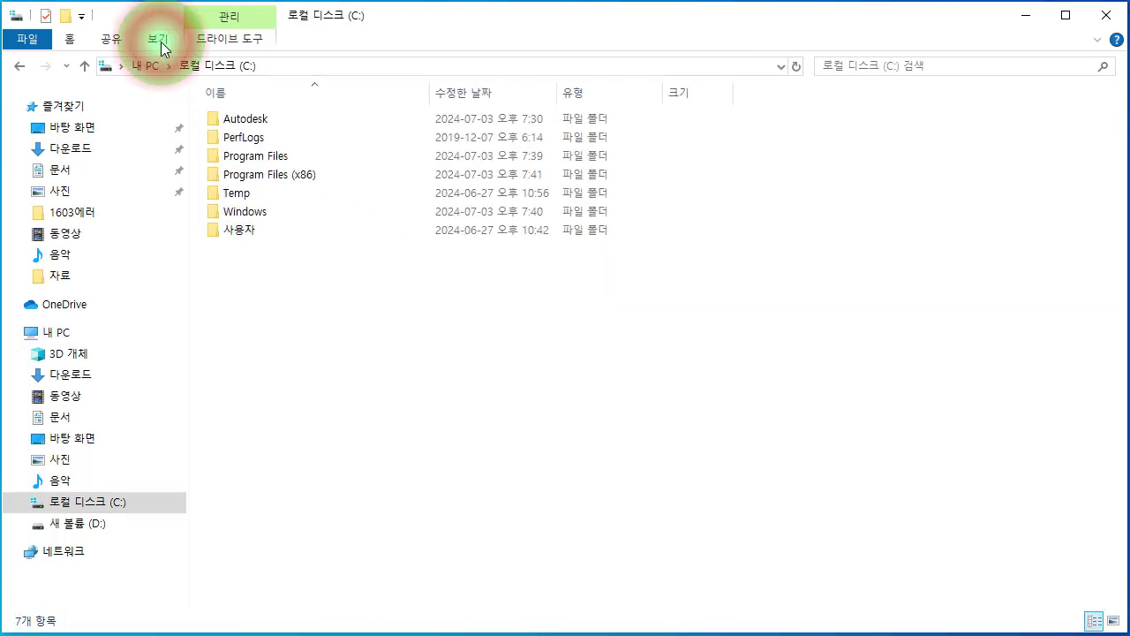
click(159, 44)
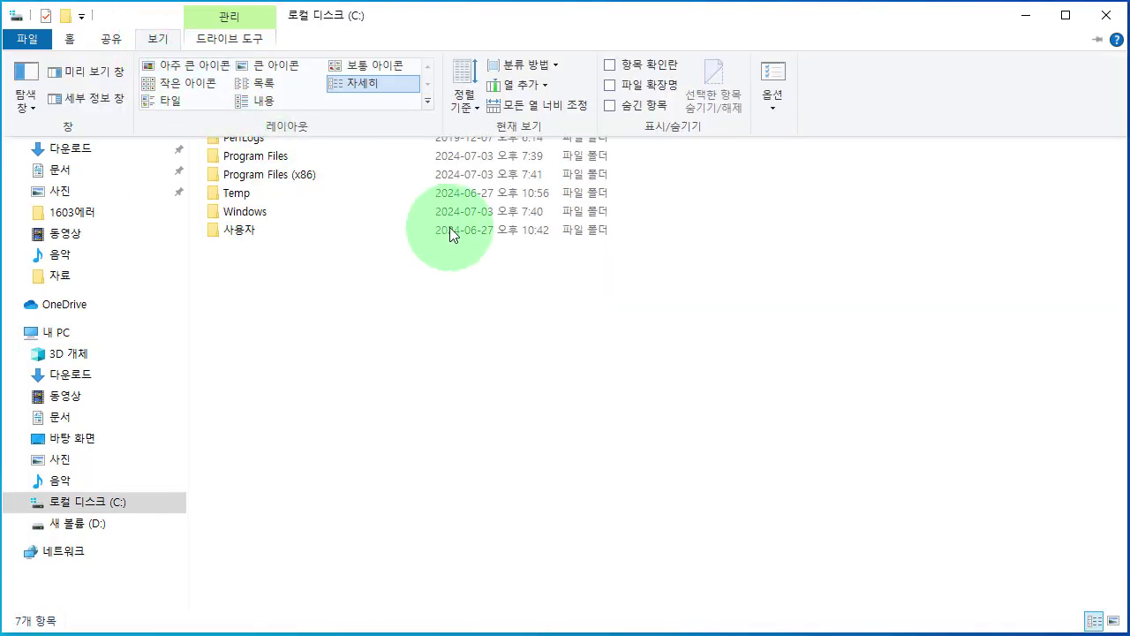
click(612, 108)
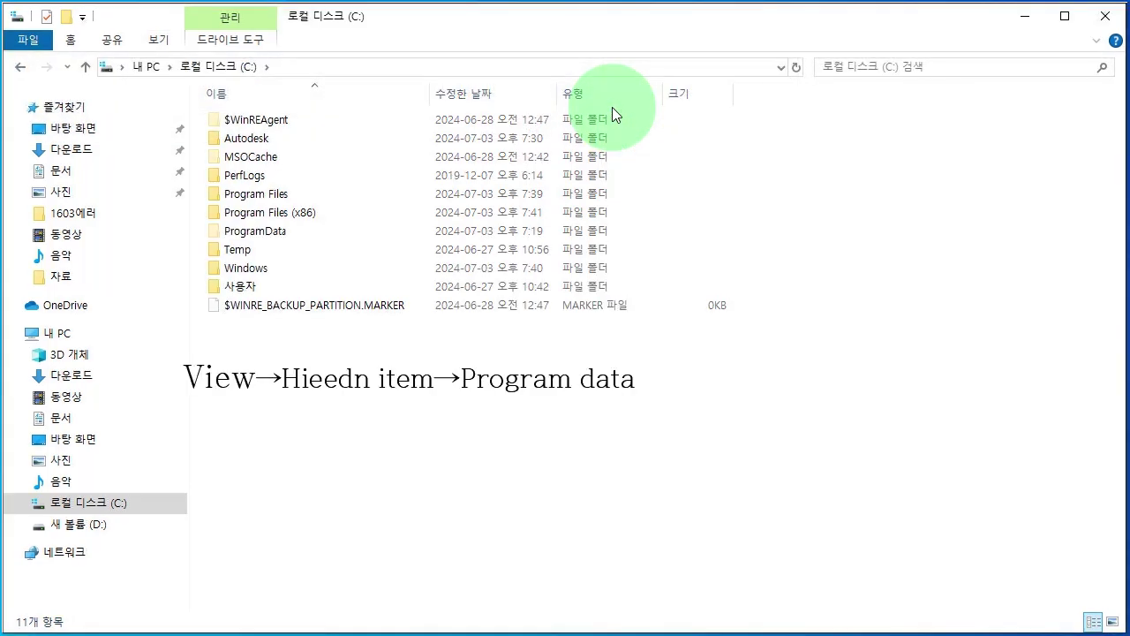
double_click(329, 237)
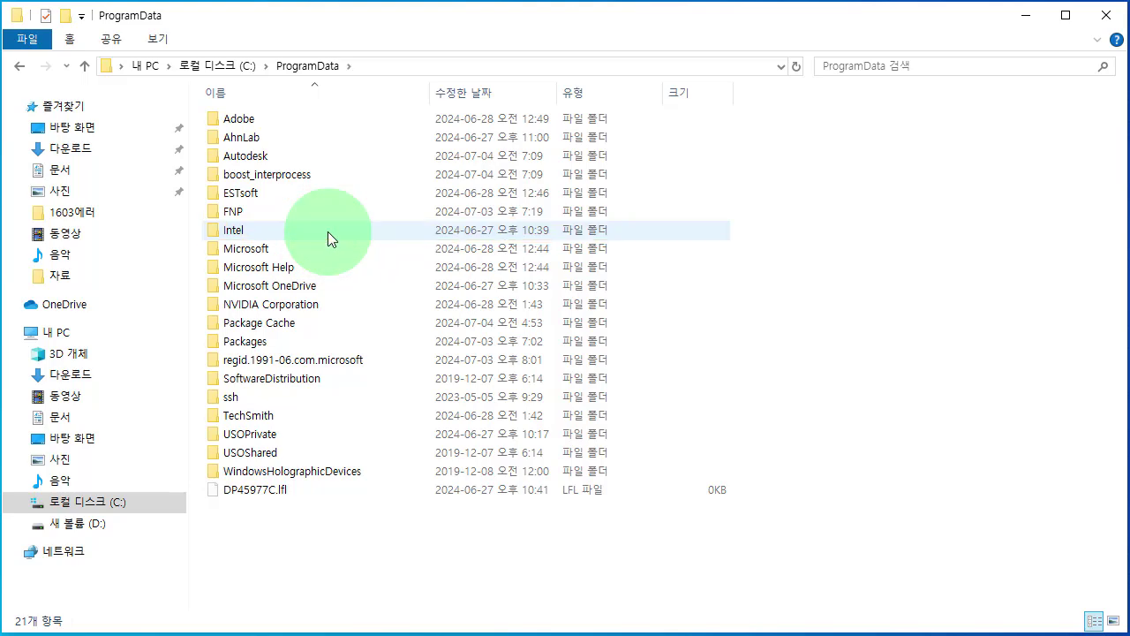
Step: Delete the AdskLicensingService folder from C:\ProgramData\Autodesk and return to the ProgramData folder
double_click(313, 155)
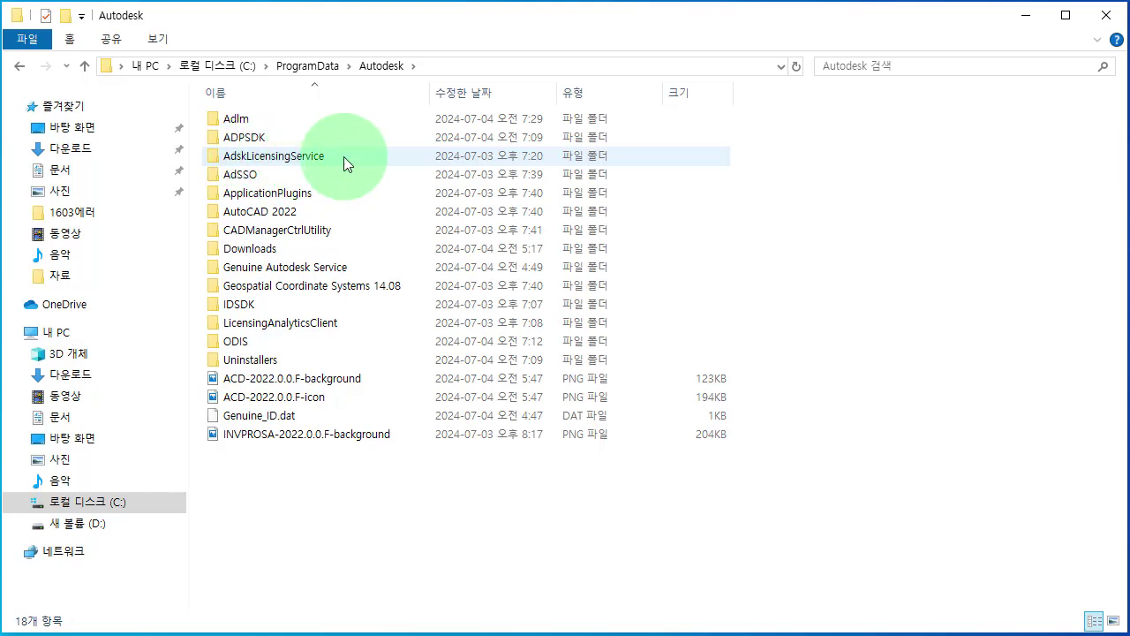
click(368, 156)
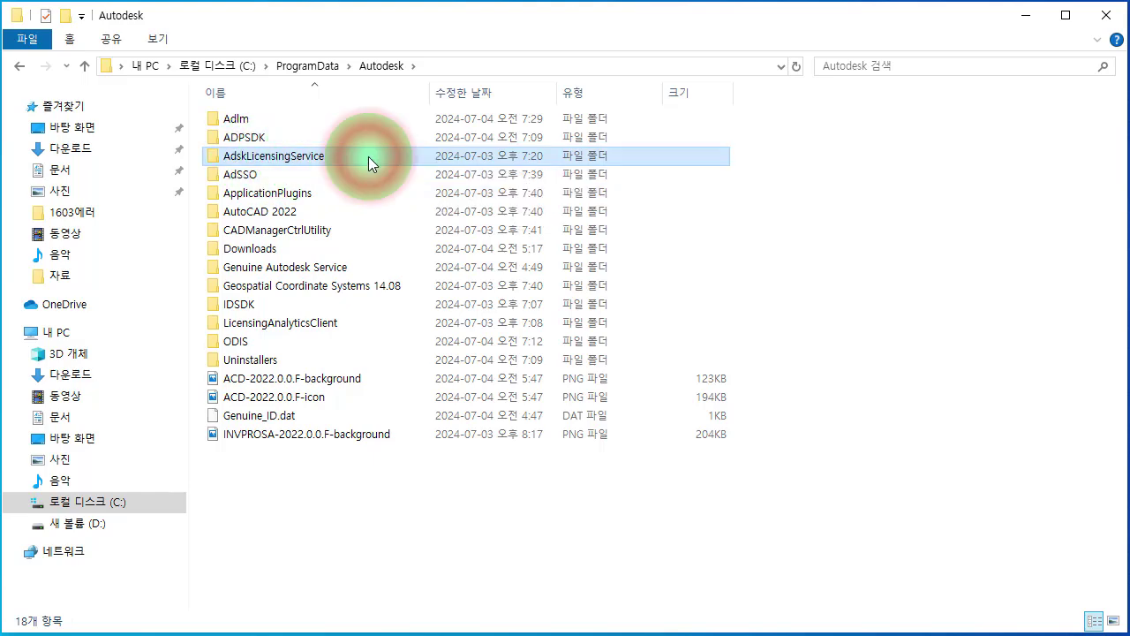
right_click(368, 156)
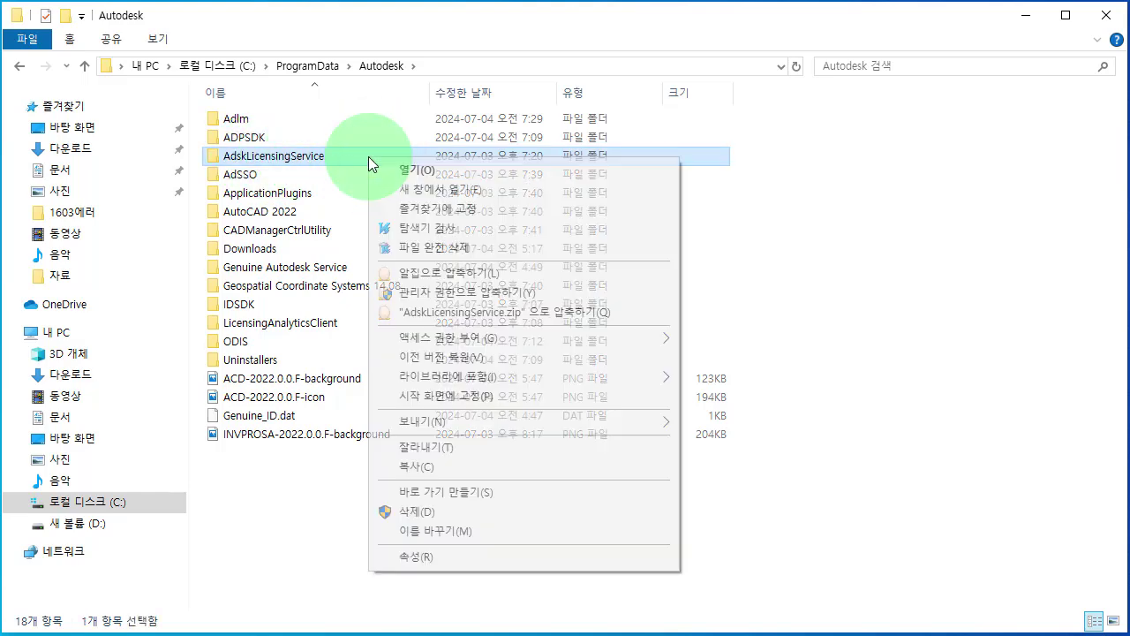
click(433, 513)
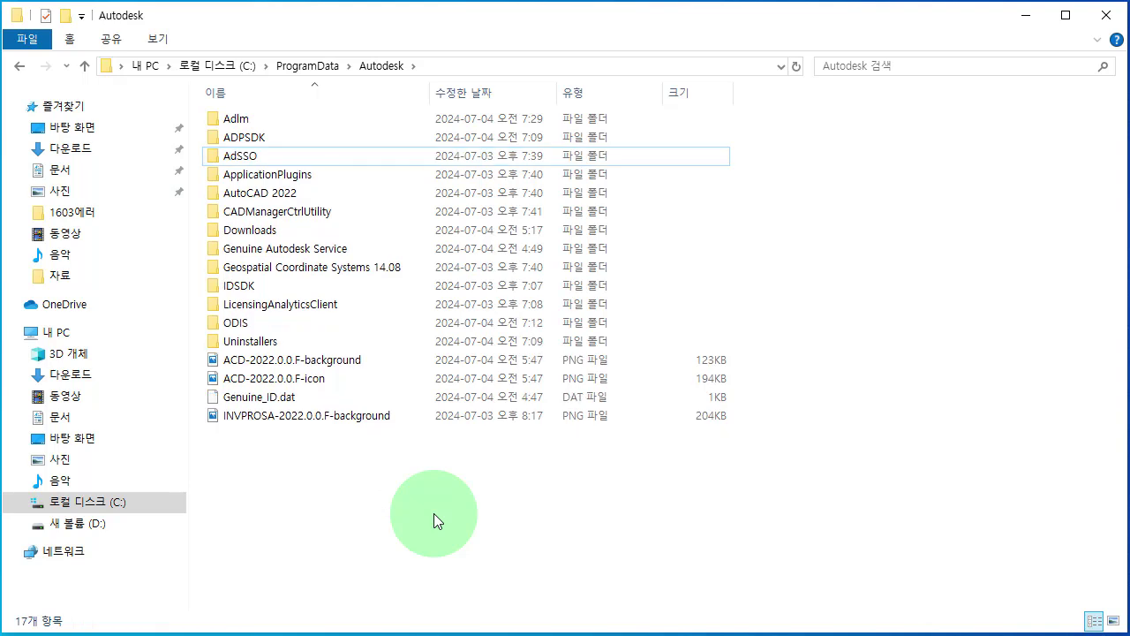
key(alt+Left)
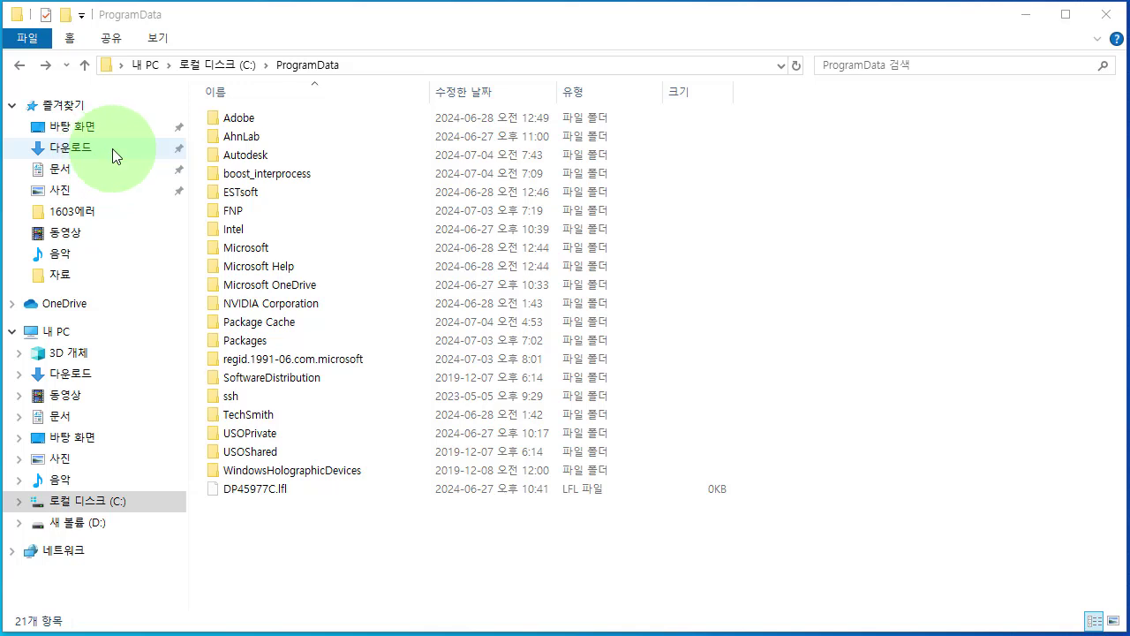
Step: Run AdskLicensing-Installer-9.2 from the Downloads folder to reinstall the licensing component, and close the folder window
click(113, 149)
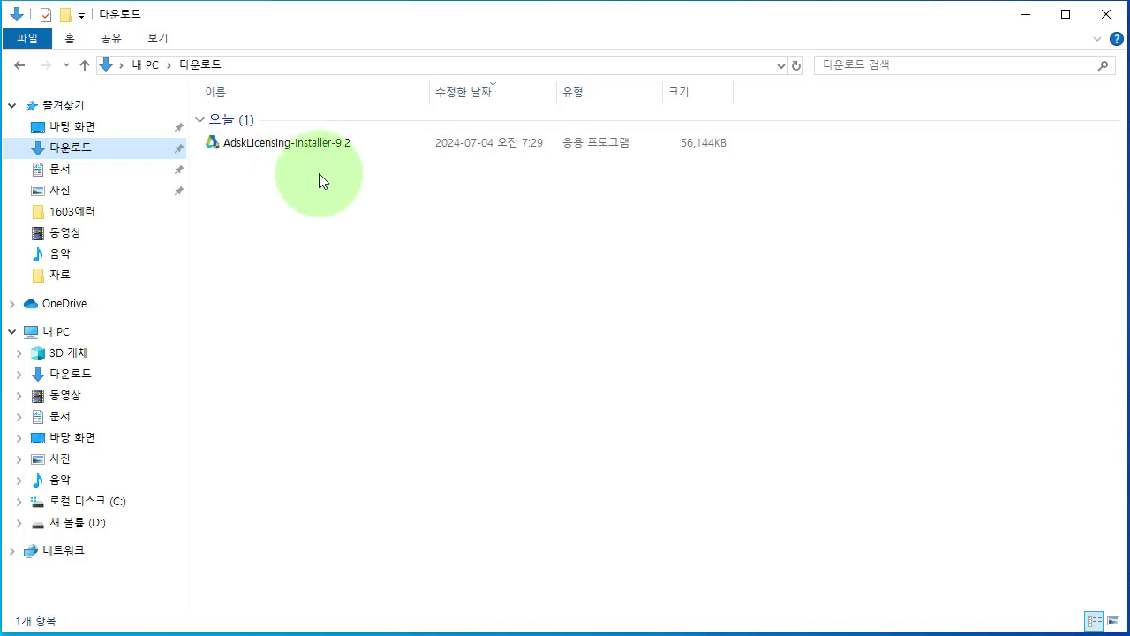
double_click(316, 141)
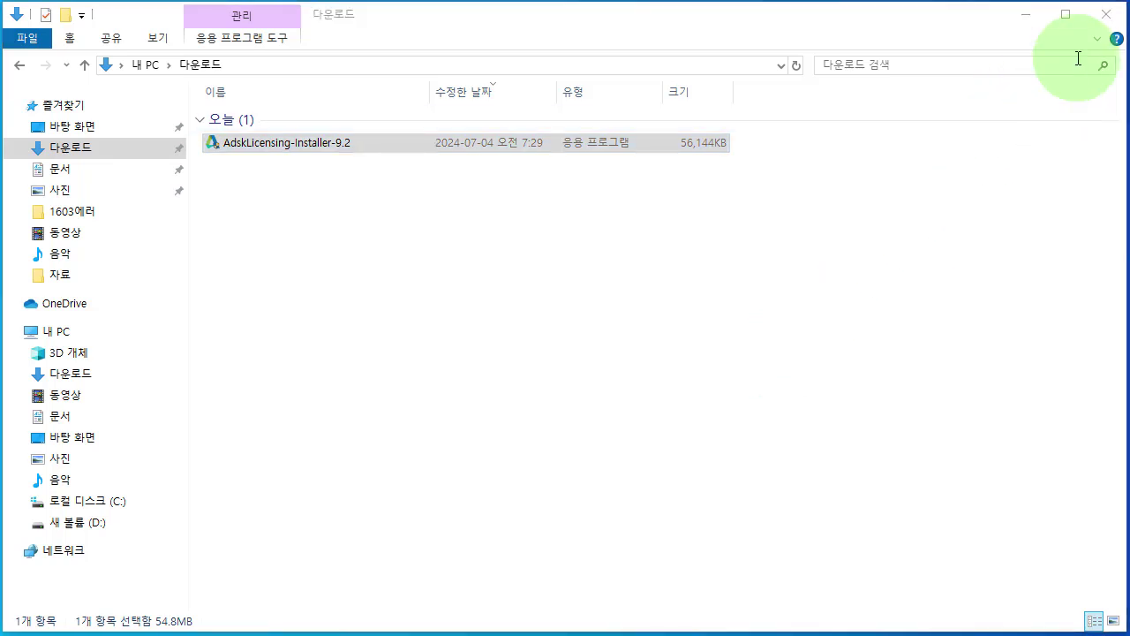
click(1107, 15)
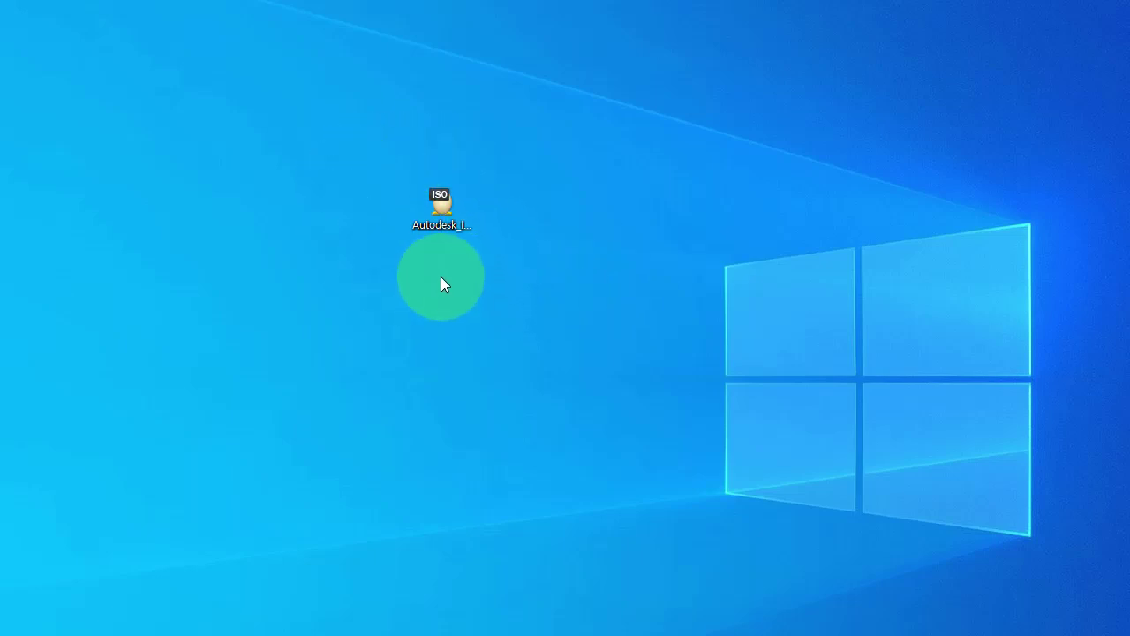
Step: Mount the Autodesk ISO image on the desktop as a CD drive and launch its Setup application
right_click(438, 193)
click(522, 310)
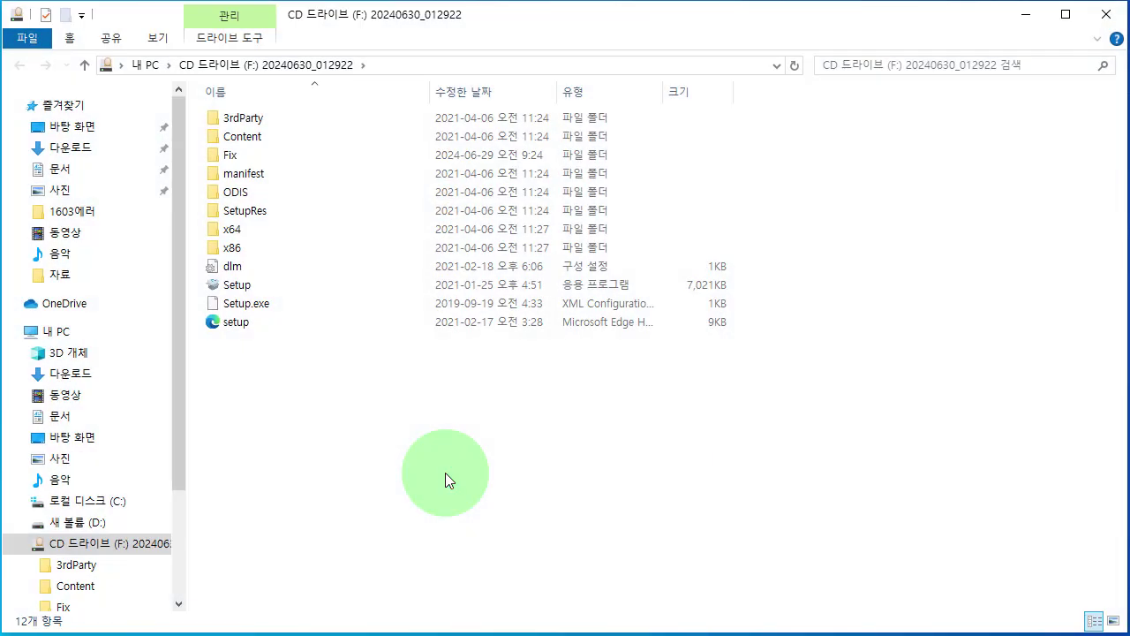
click(284, 286)
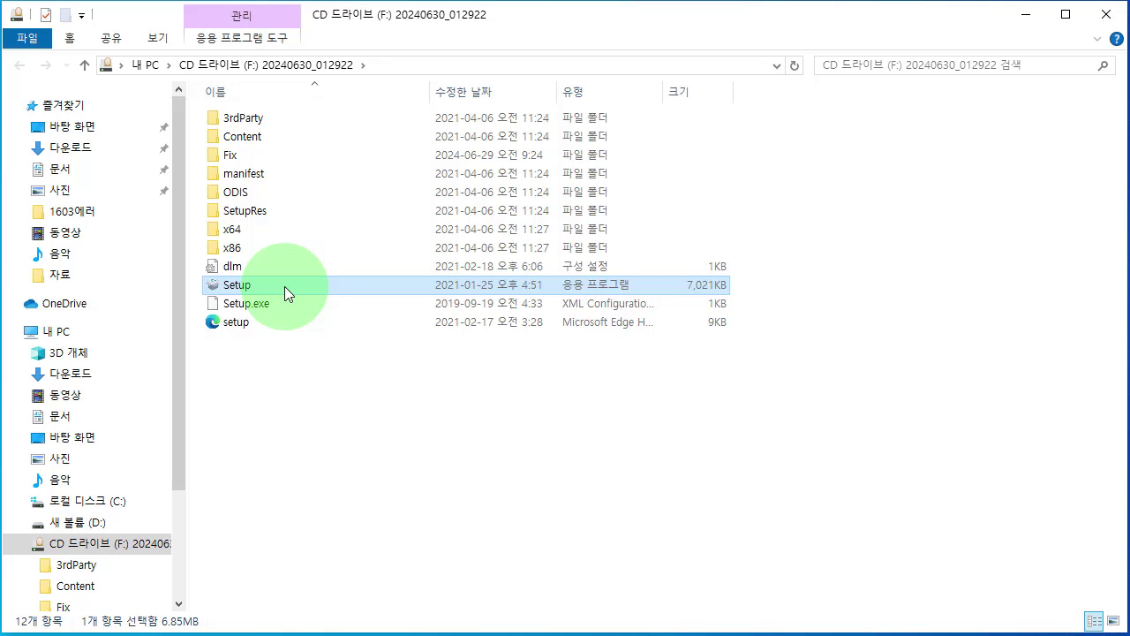
double_click(284, 286)
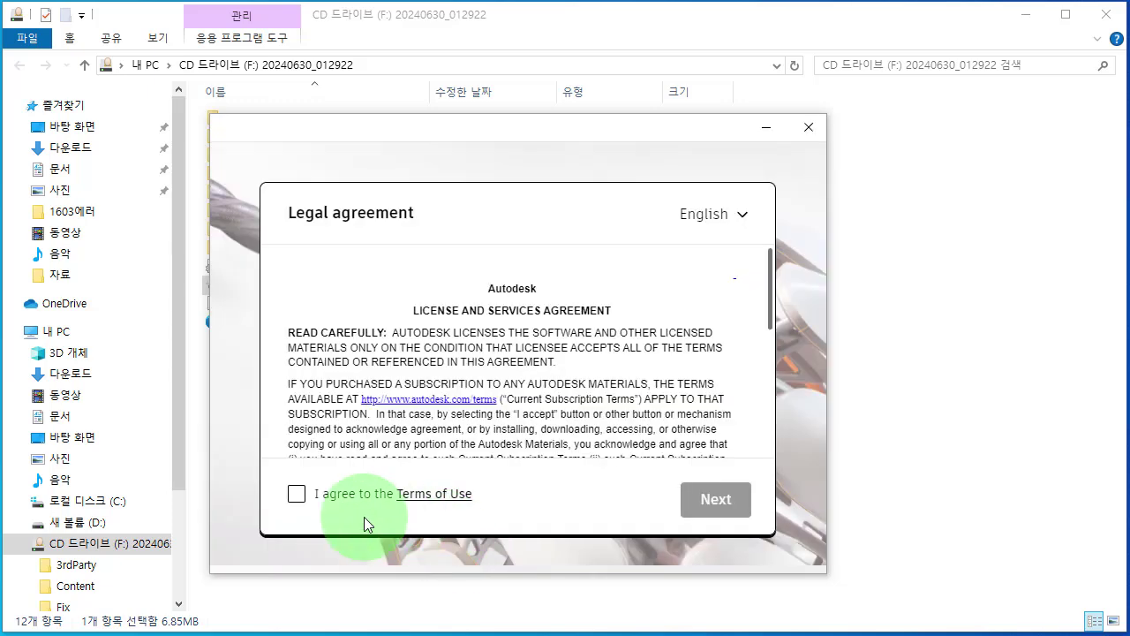
Step: Agree to the Terms of Use and accept the default install locations C:\Program Files\Autodesk and C:\ProgramData\Autodesk
click(300, 494)
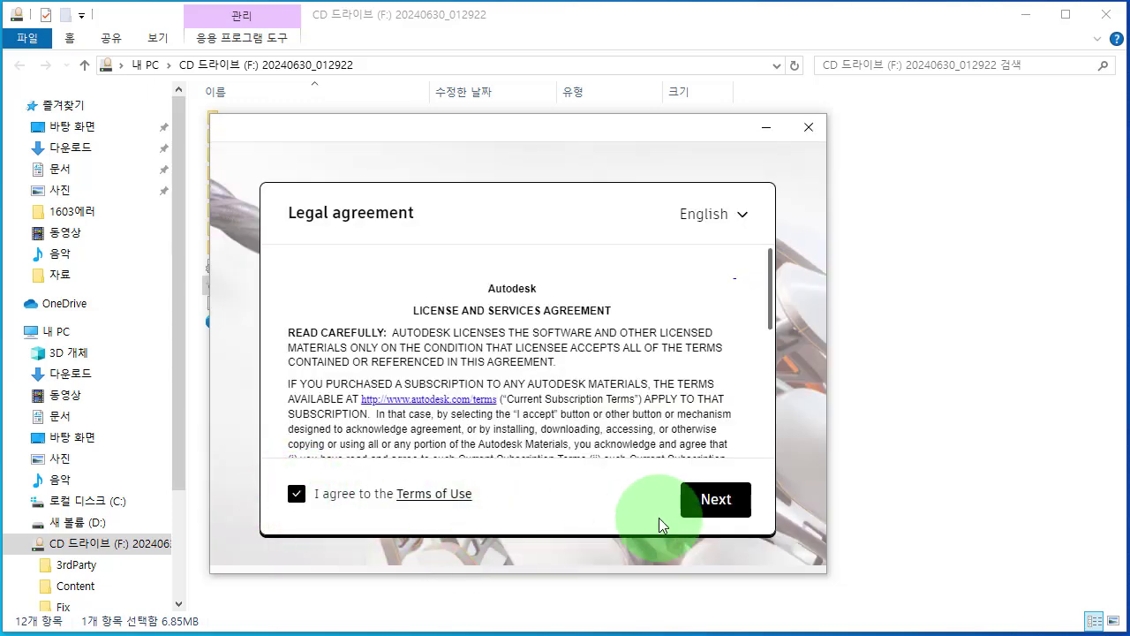
click(717, 500)
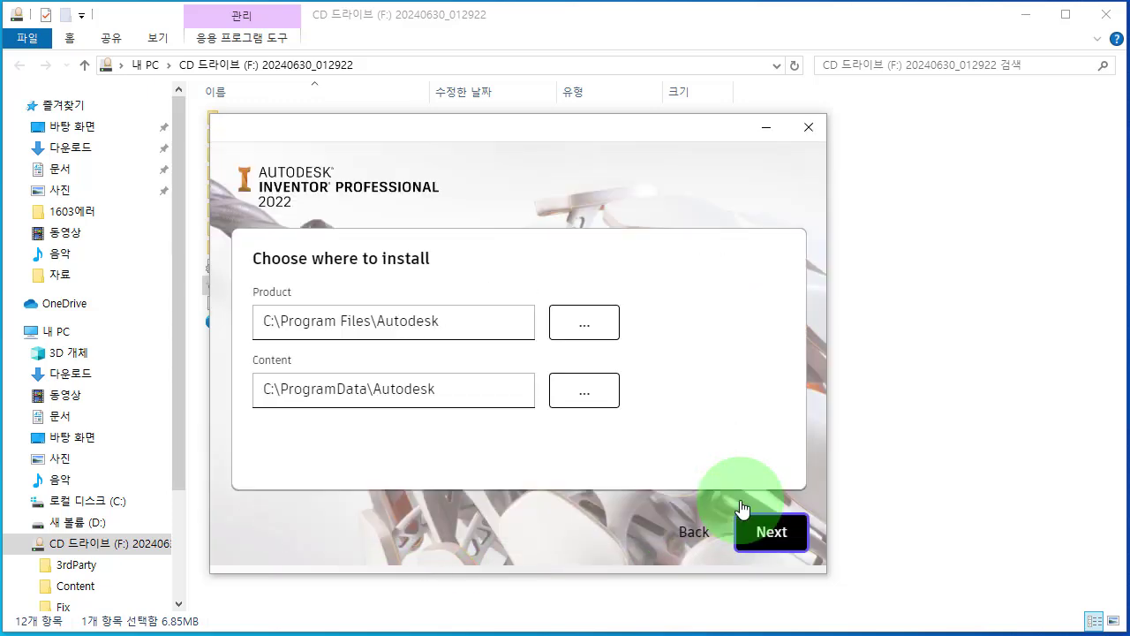
click(761, 531)
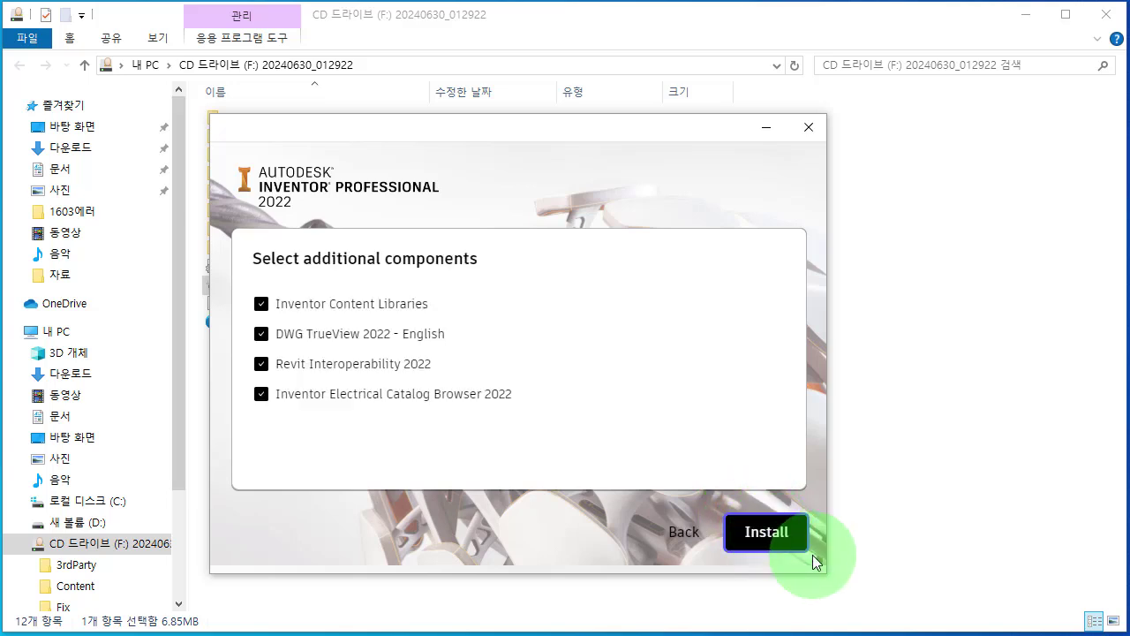
Step: Exclude all four additional components, install Inventor Professional 2022 and close the installer without starting the program
click(261, 395)
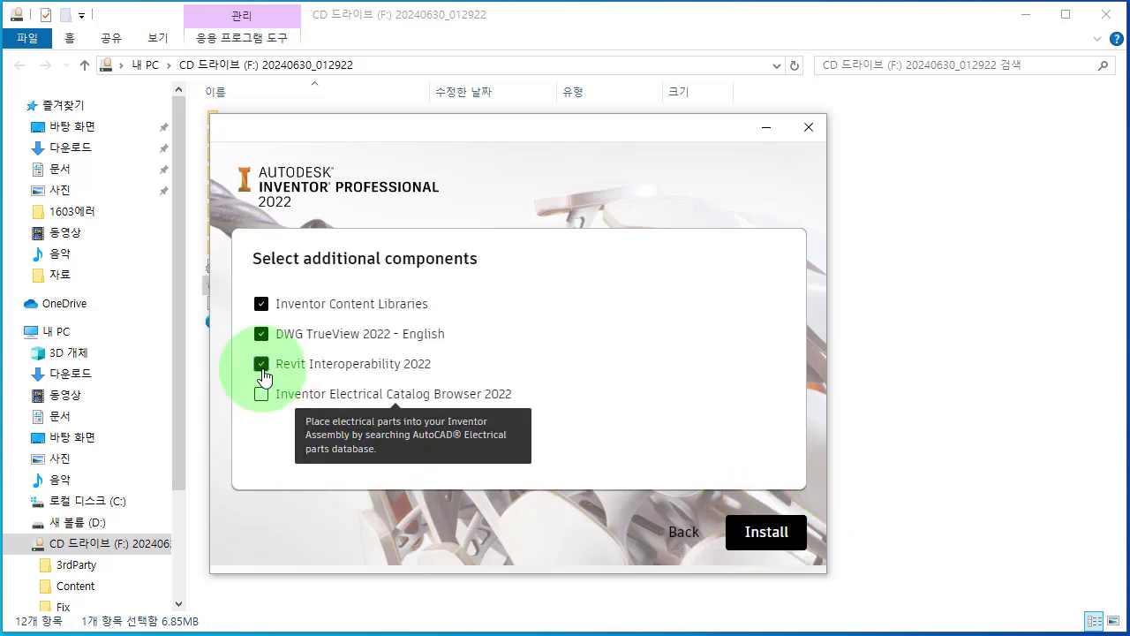
click(261, 365)
click(261, 334)
click(261, 304)
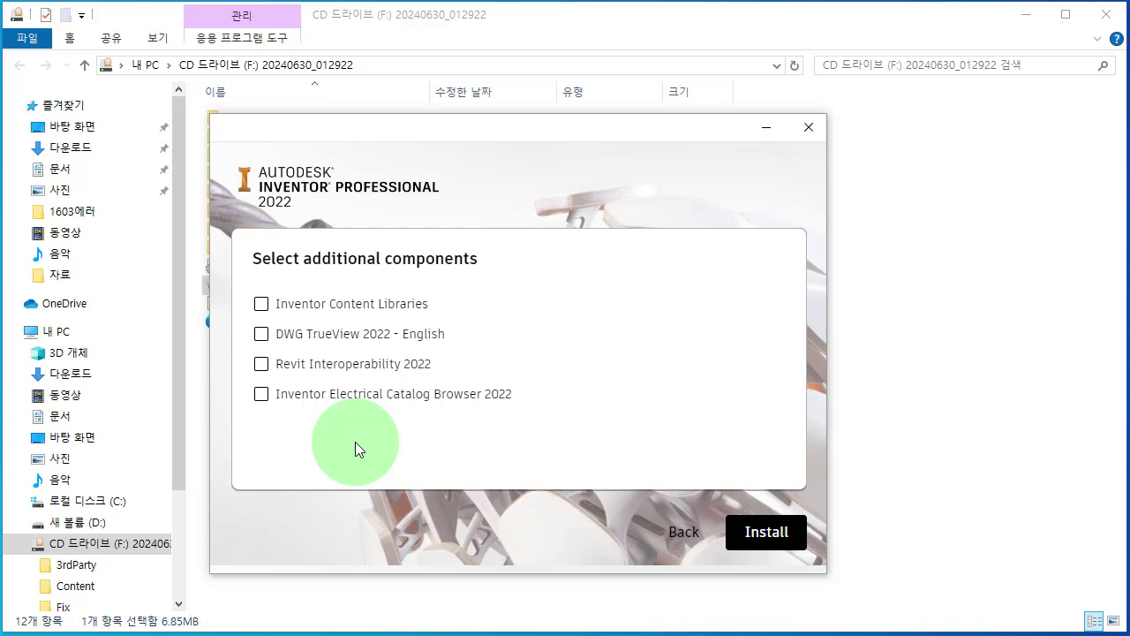
click(803, 554)
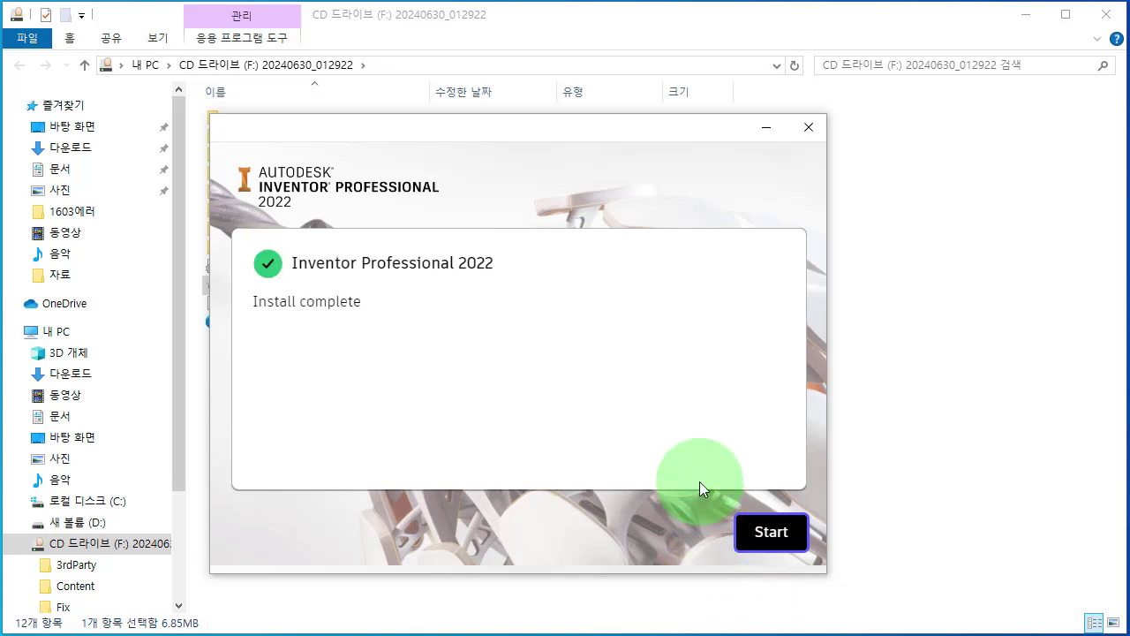
click(809, 129)
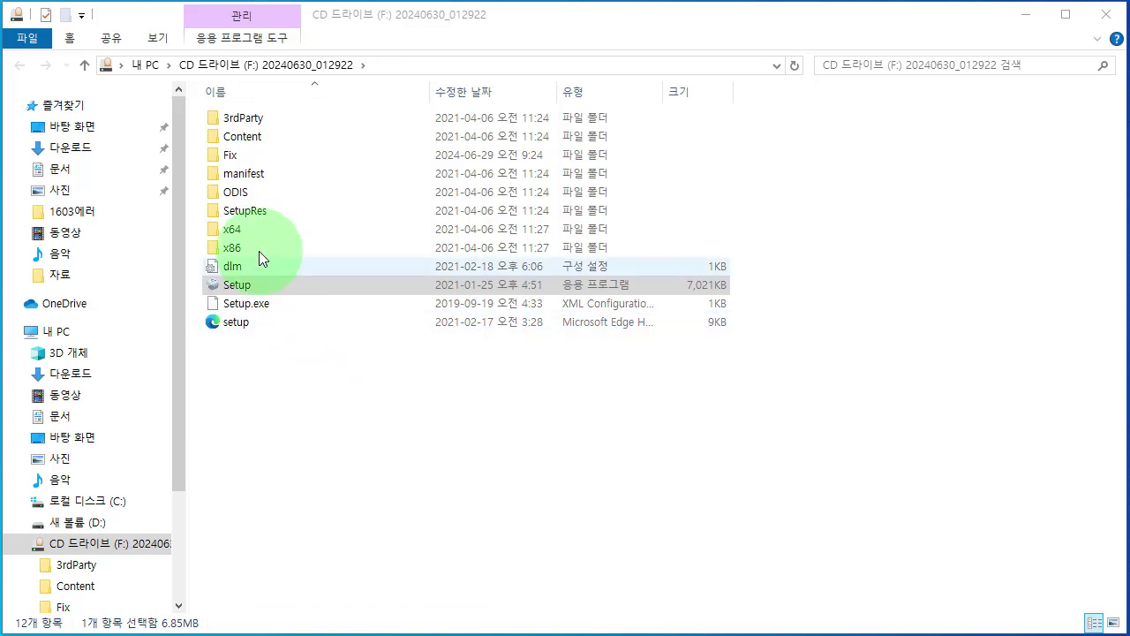
Step: Copy the adskflex and lic.dat files from the Fix folder of the mounted CD drive
double_click(253, 160)
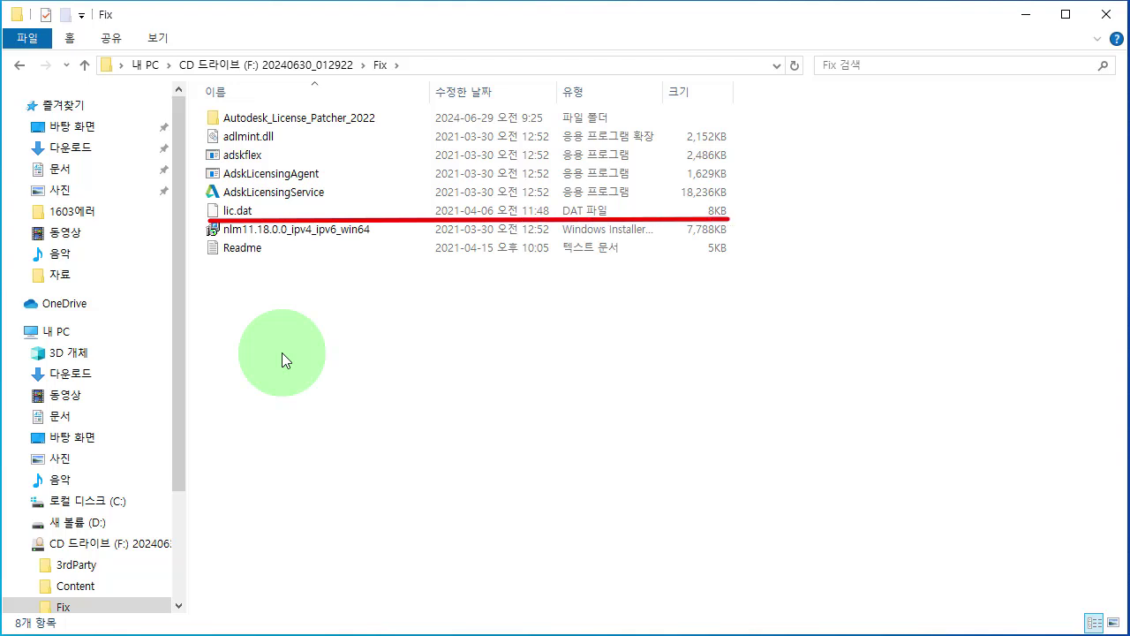
click(263, 212)
ctrl+click(268, 157)
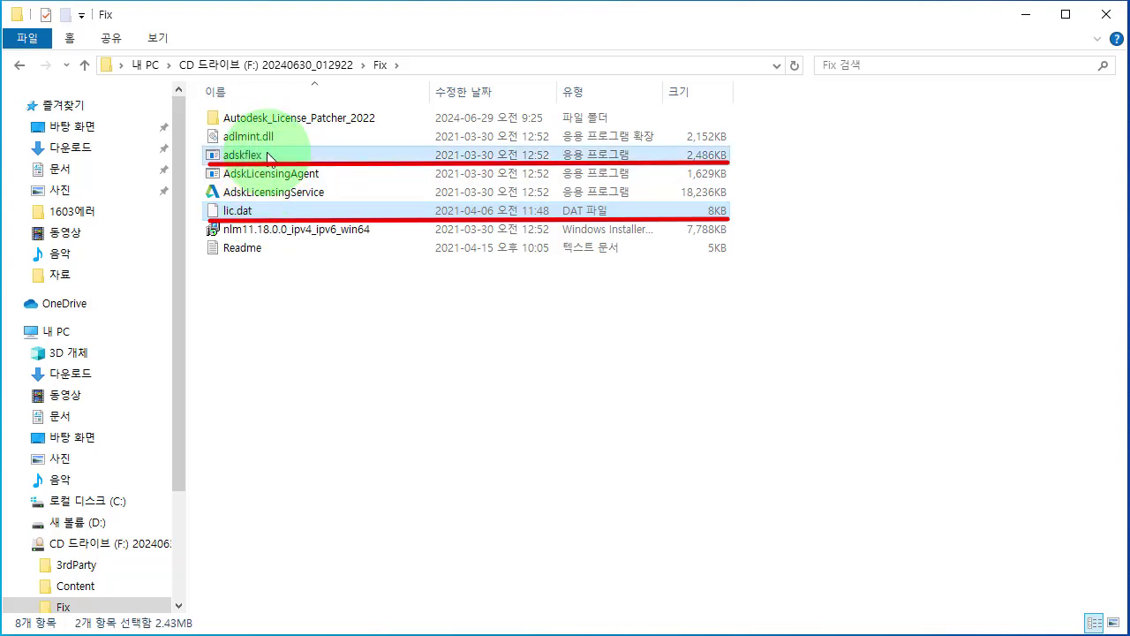
right_click(269, 157)
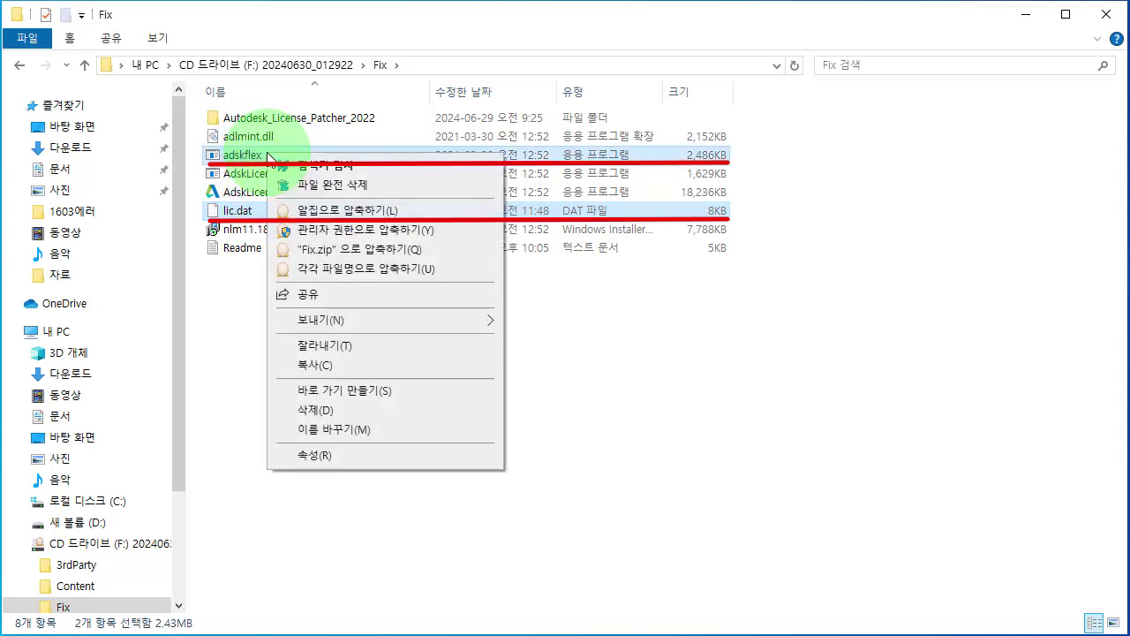
click(351, 369)
Step: Open C:\Autodesk\Network License Manager in a second File Explorer window beside the Fix folder
key(super+e)
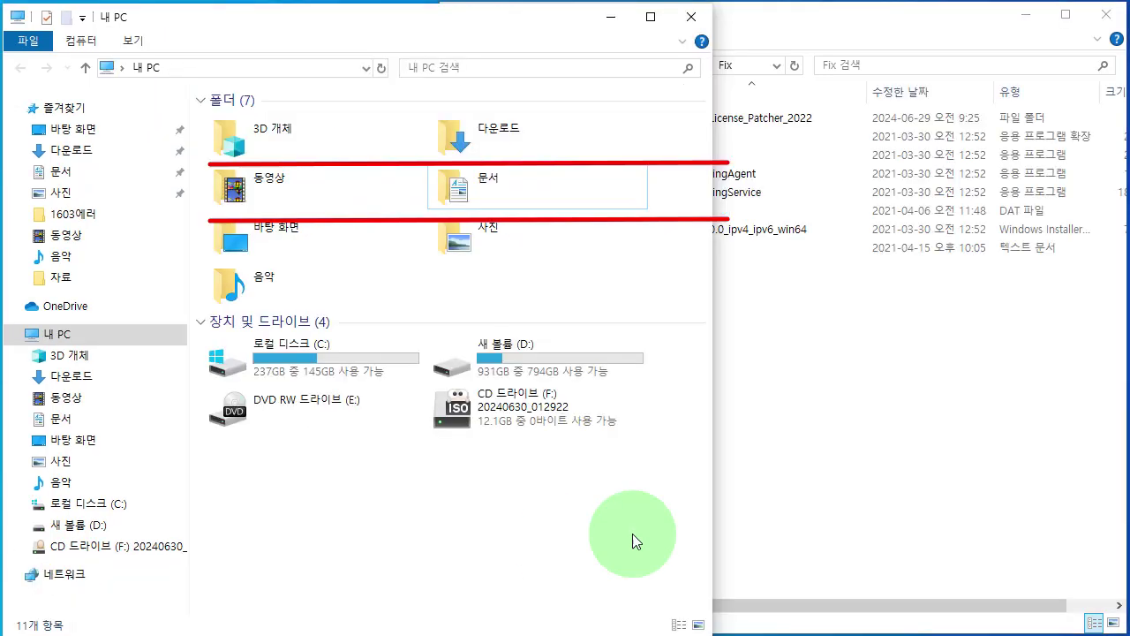
click(794, 498)
click(309, 543)
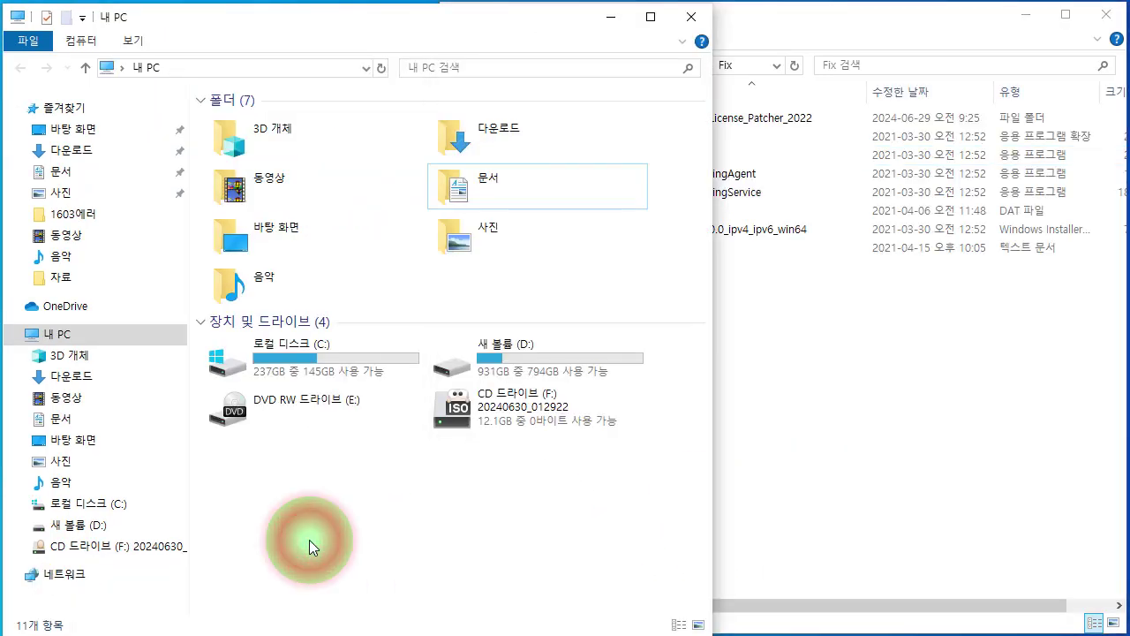
click(880, 449)
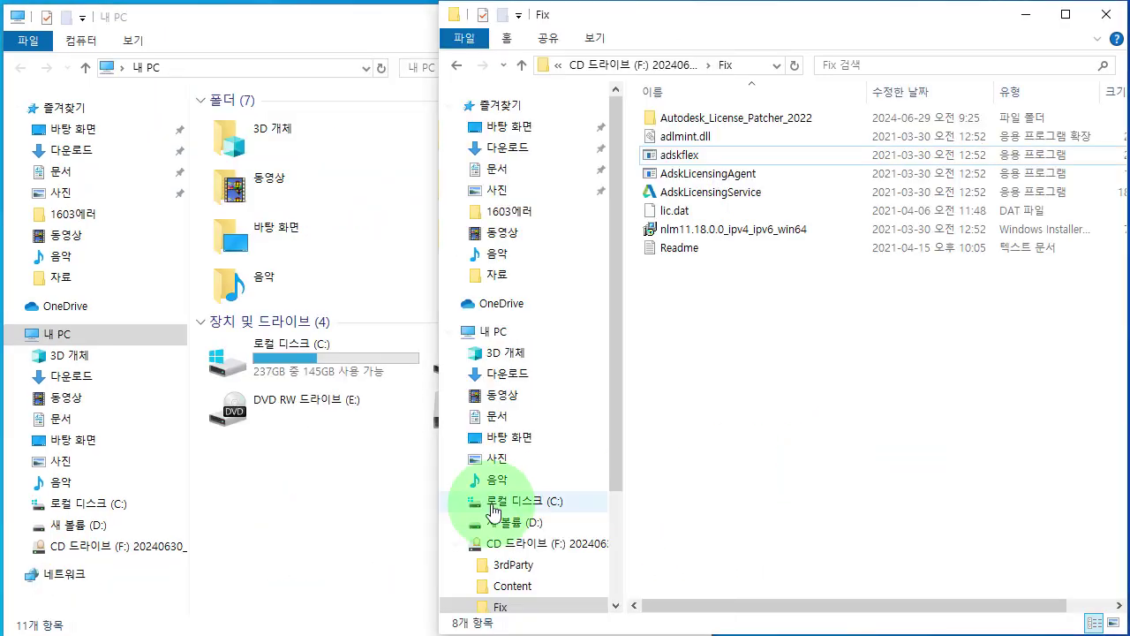
click(348, 535)
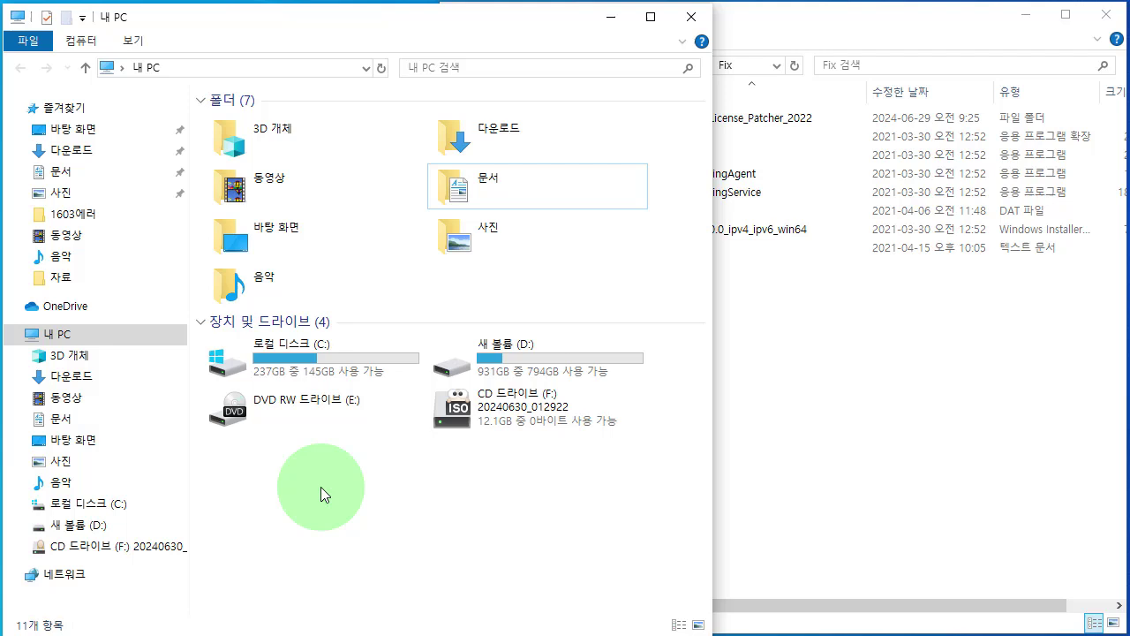
double_click(309, 351)
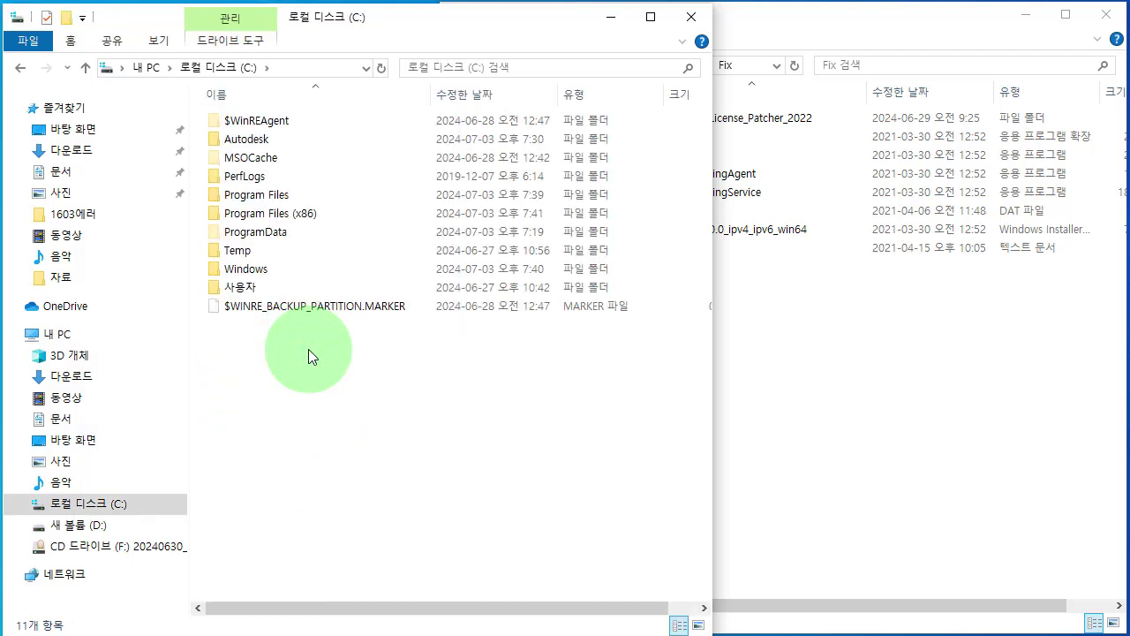
double_click(291, 142)
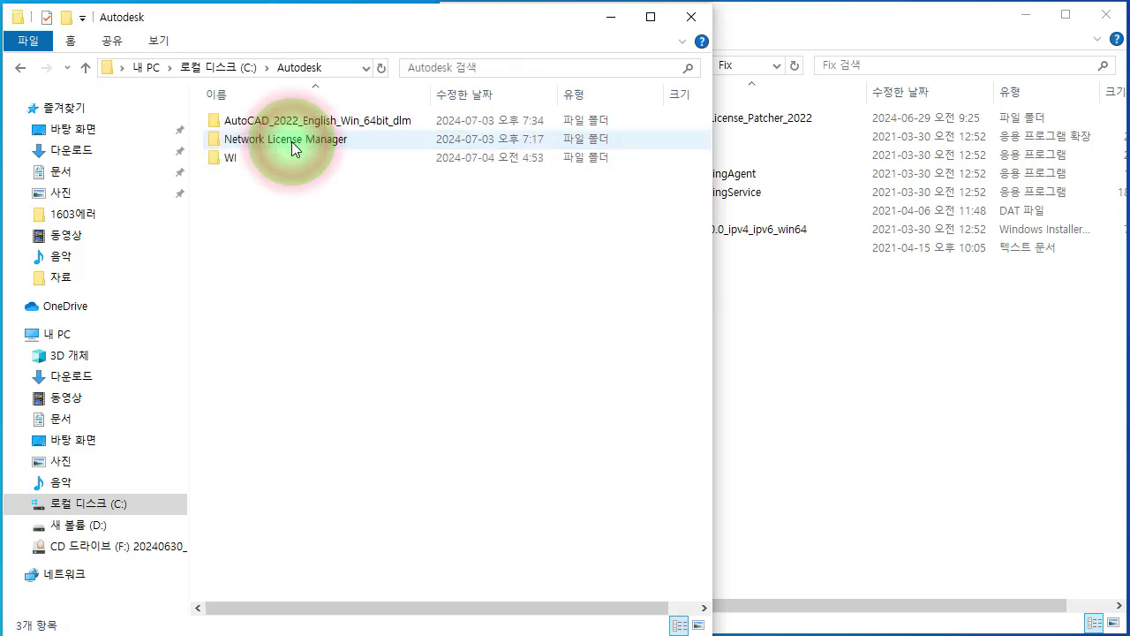
double_click(358, 143)
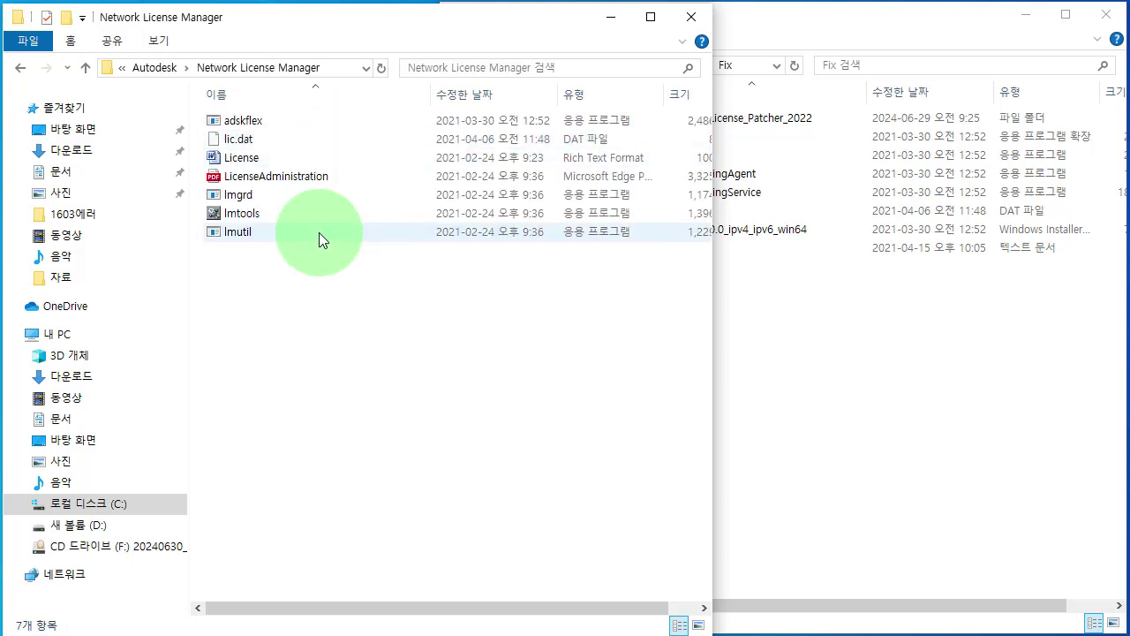
Step: Paste the copied files into the Network License Manager folder, overwriting the existing files of the same name
right_click(277, 300)
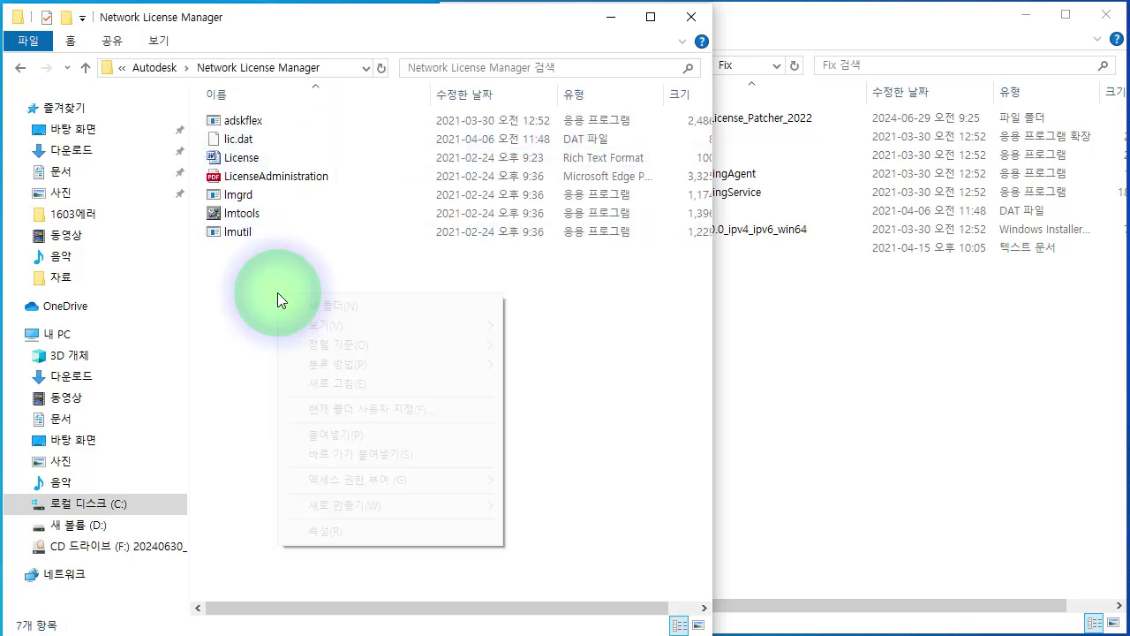
click(315, 436)
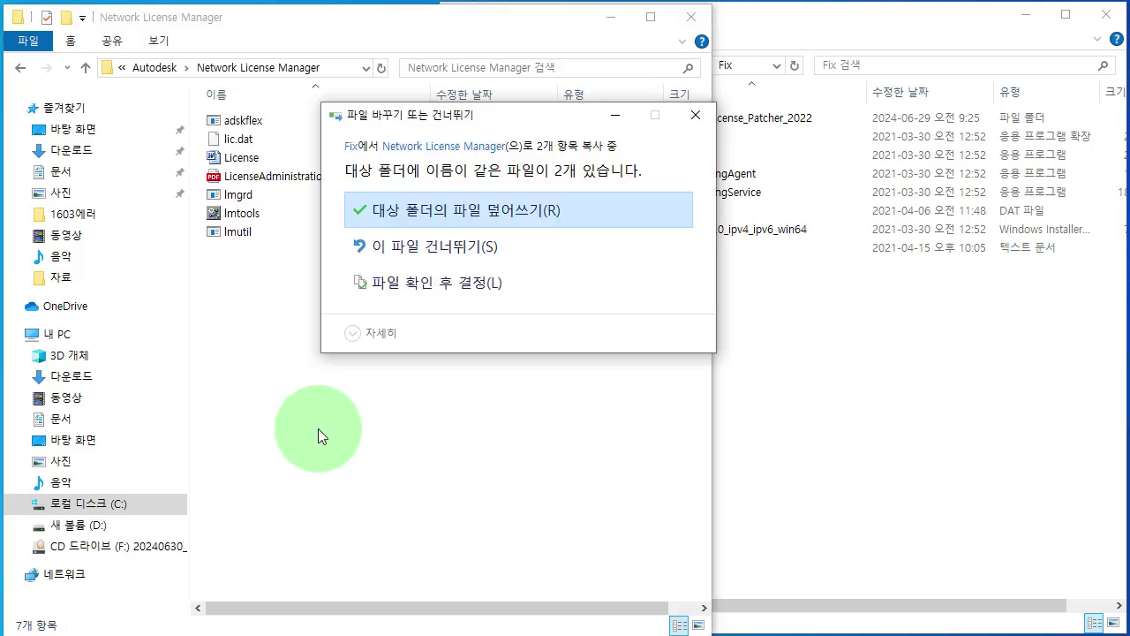
click(557, 211)
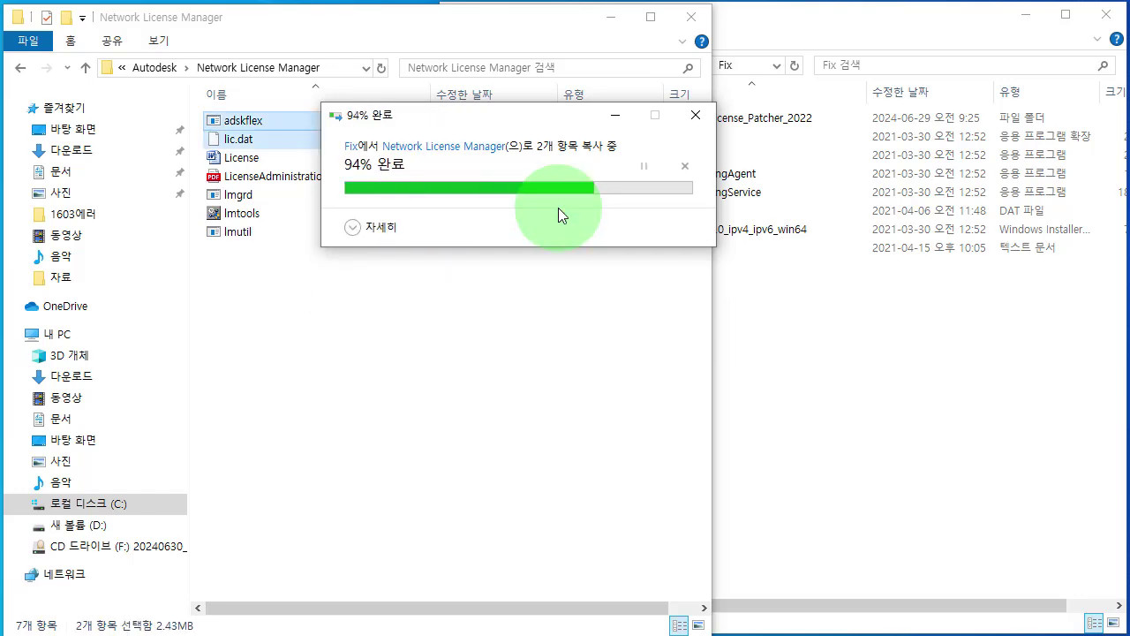
click(348, 421)
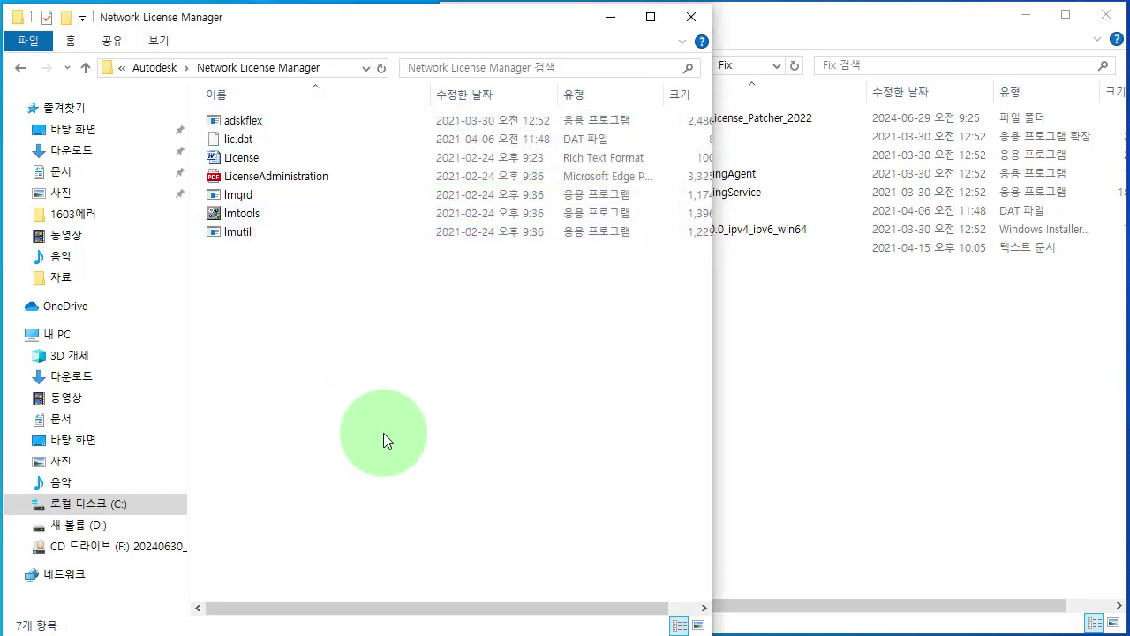
Step: Copy the adlmint.dll and AdskLicensingAgent files from the Fix folder of the CD drive
click(853, 400)
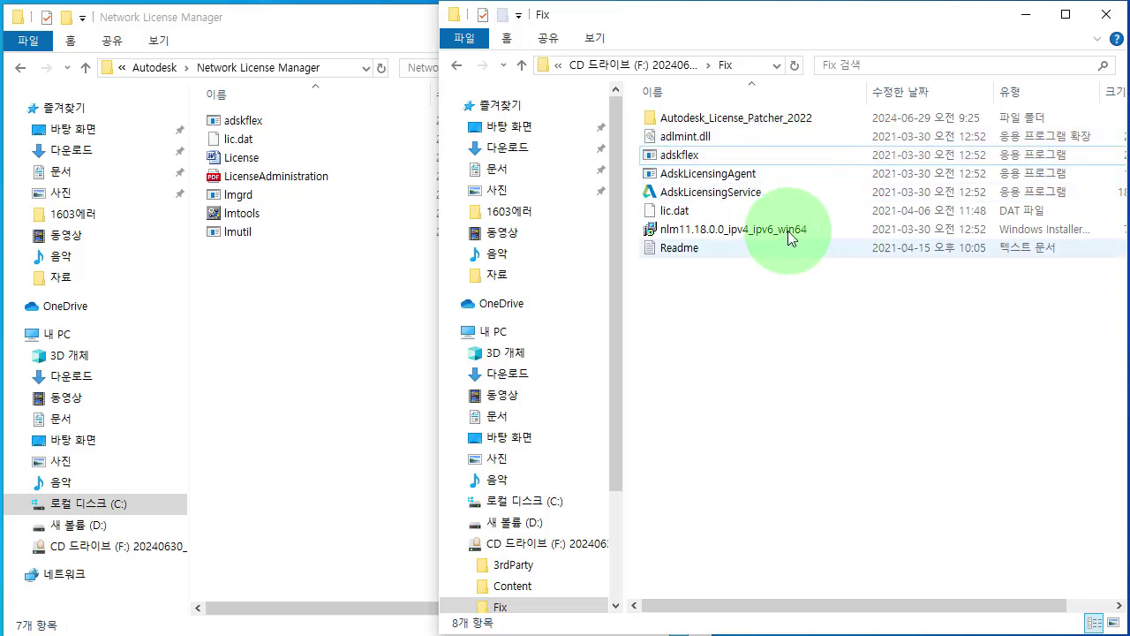
click(789, 175)
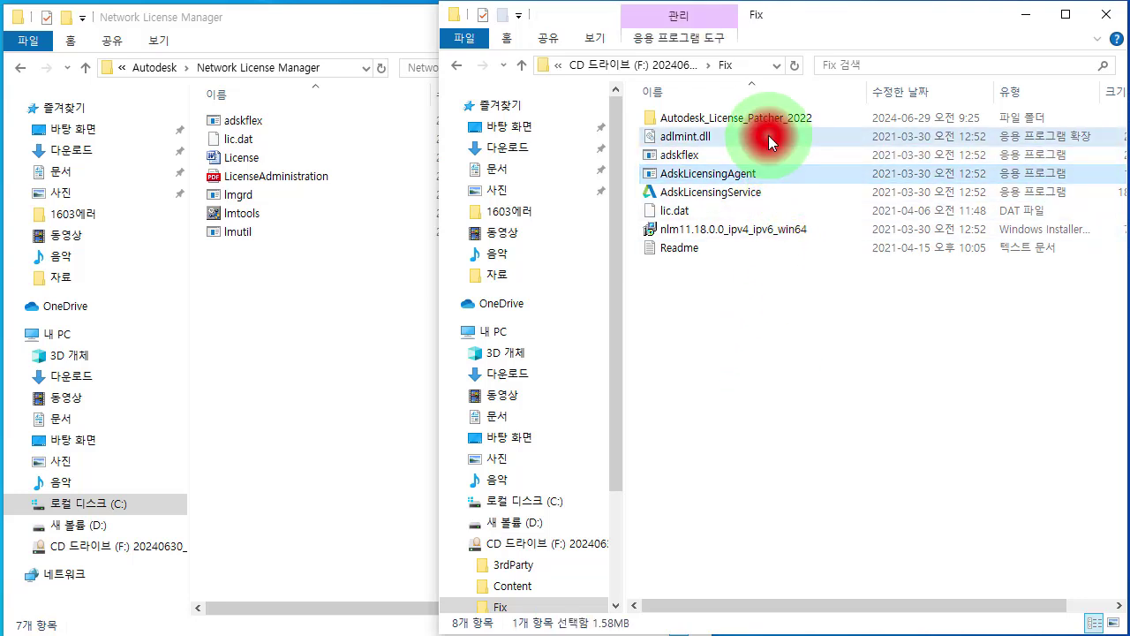
ctrl+click(768, 137)
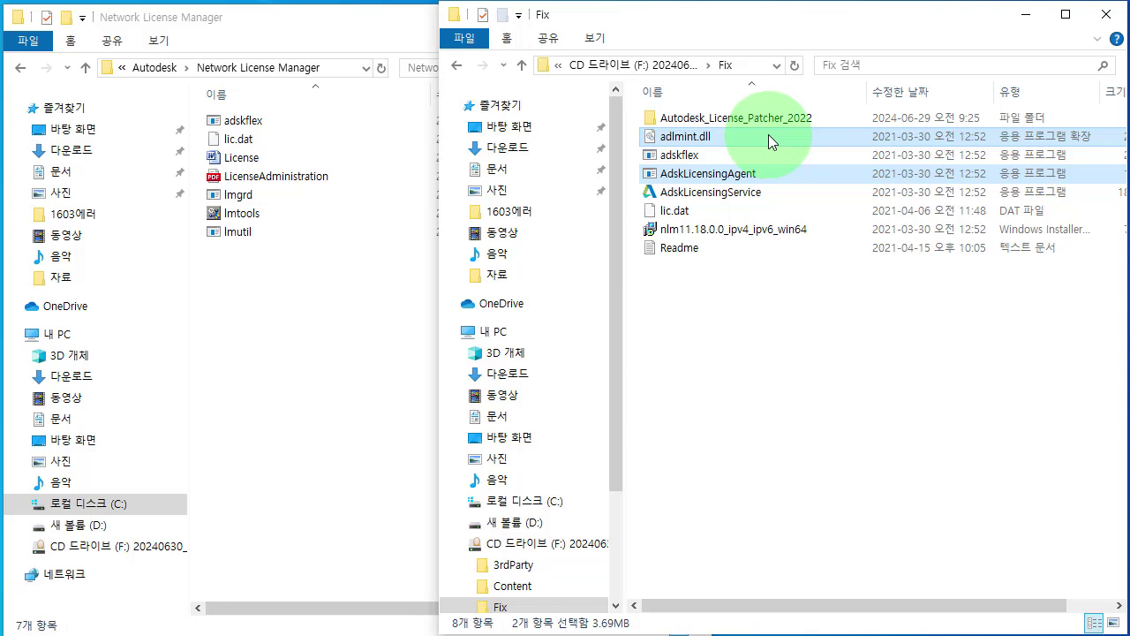
right_click(798, 136)
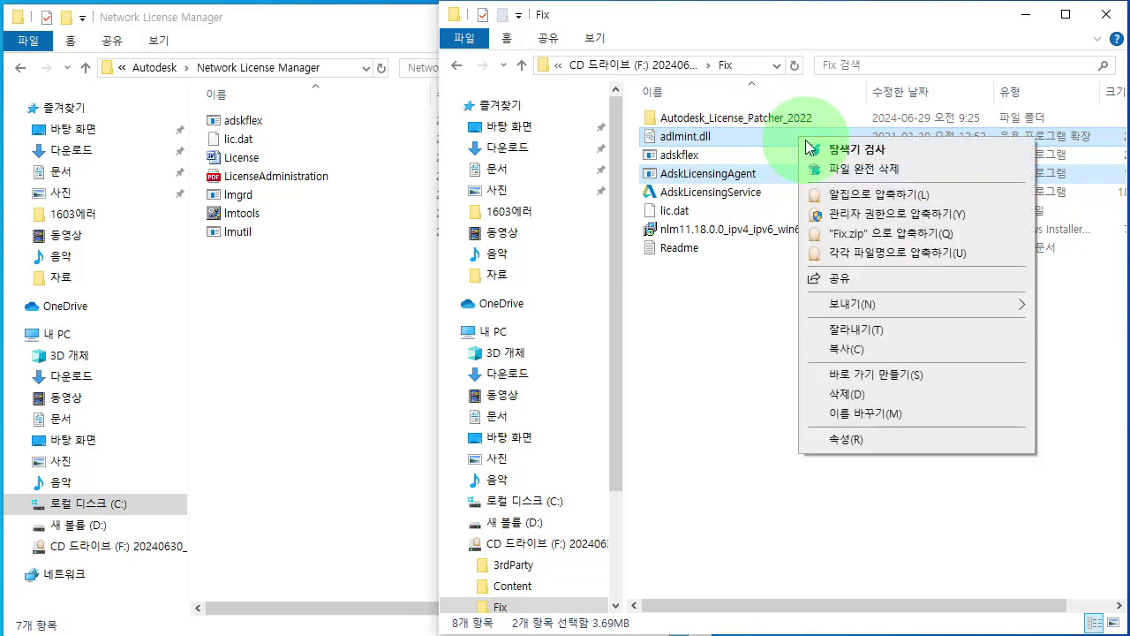
click(841, 352)
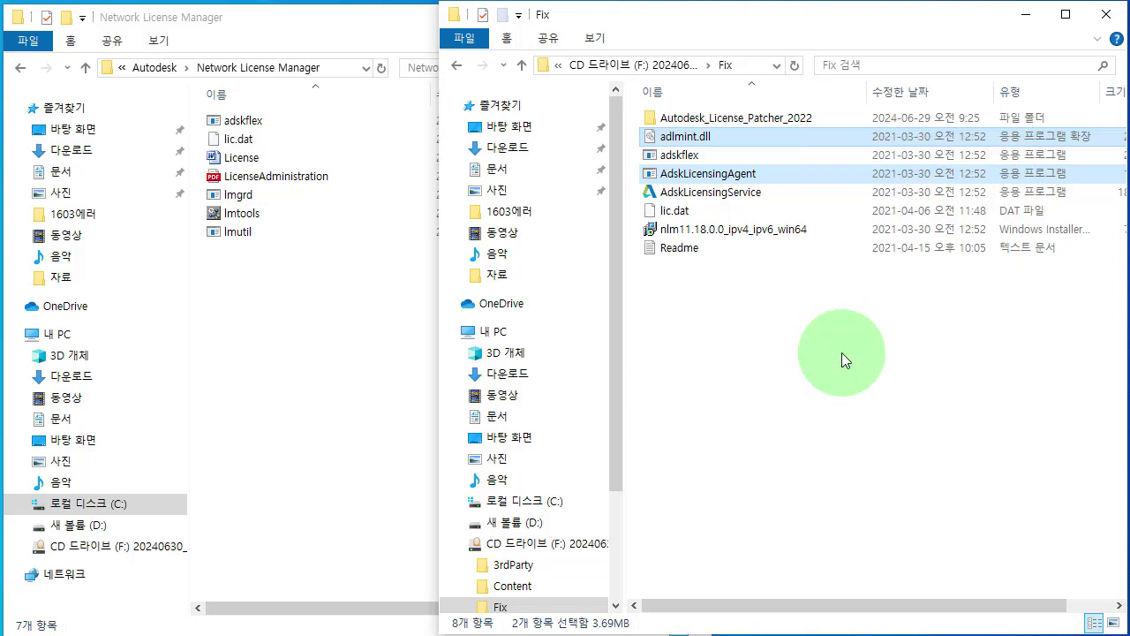
Step: In the other File Explorer window, open C:\Program Files (x86)\Common Files\Autodesk Shared\AdskLicensing\9.2.2.2501\AdskLicensingAgent
click(285, 413)
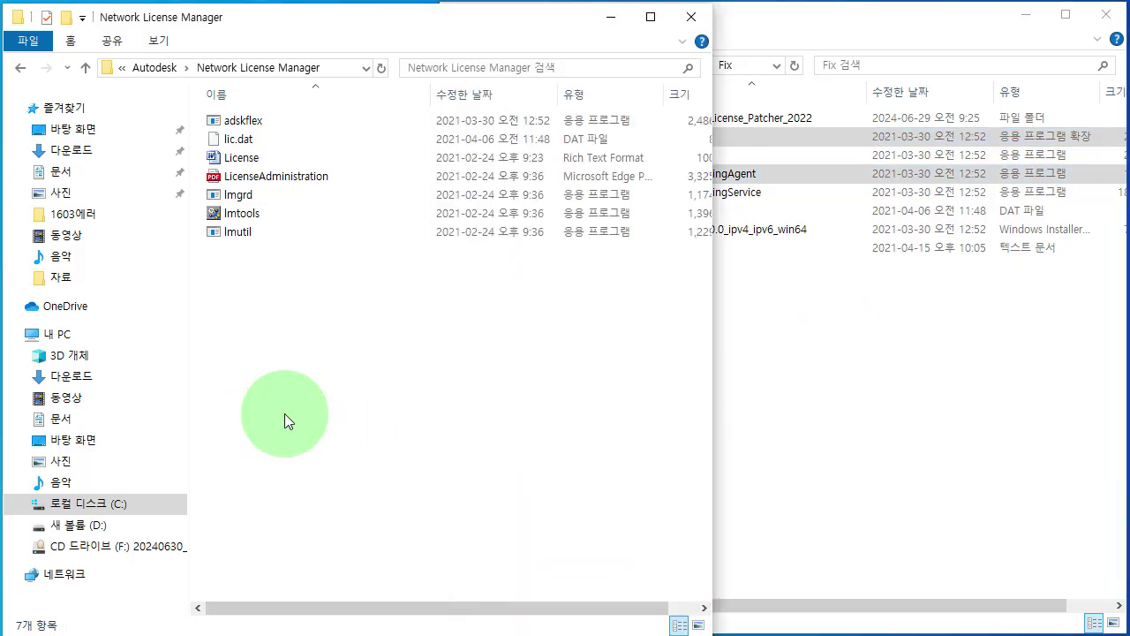
click(131, 502)
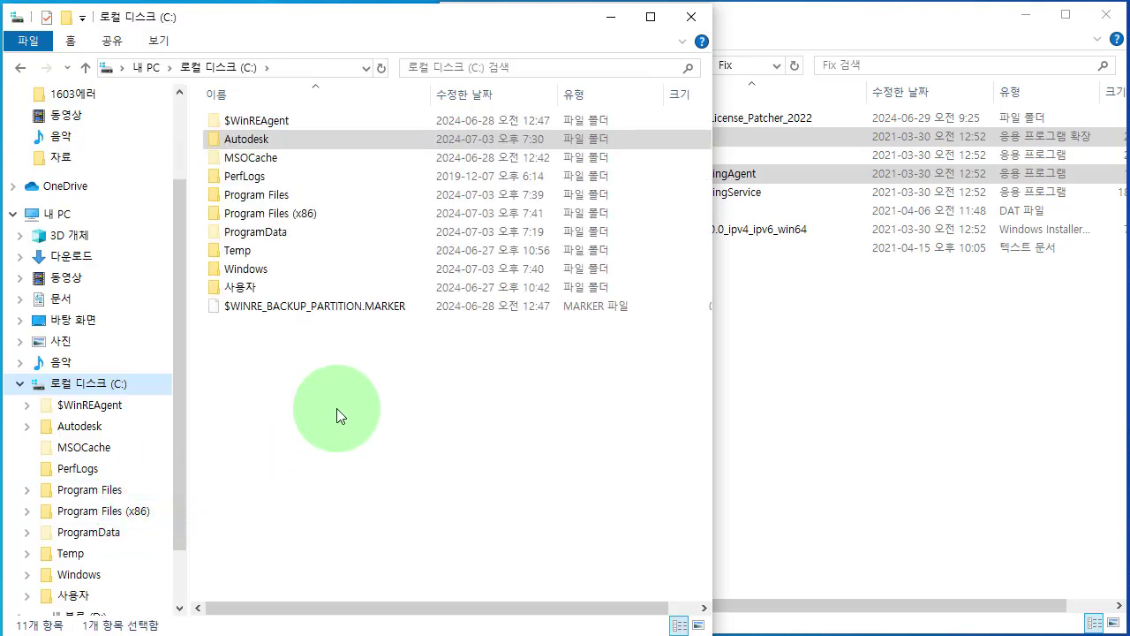
double_click(360, 215)
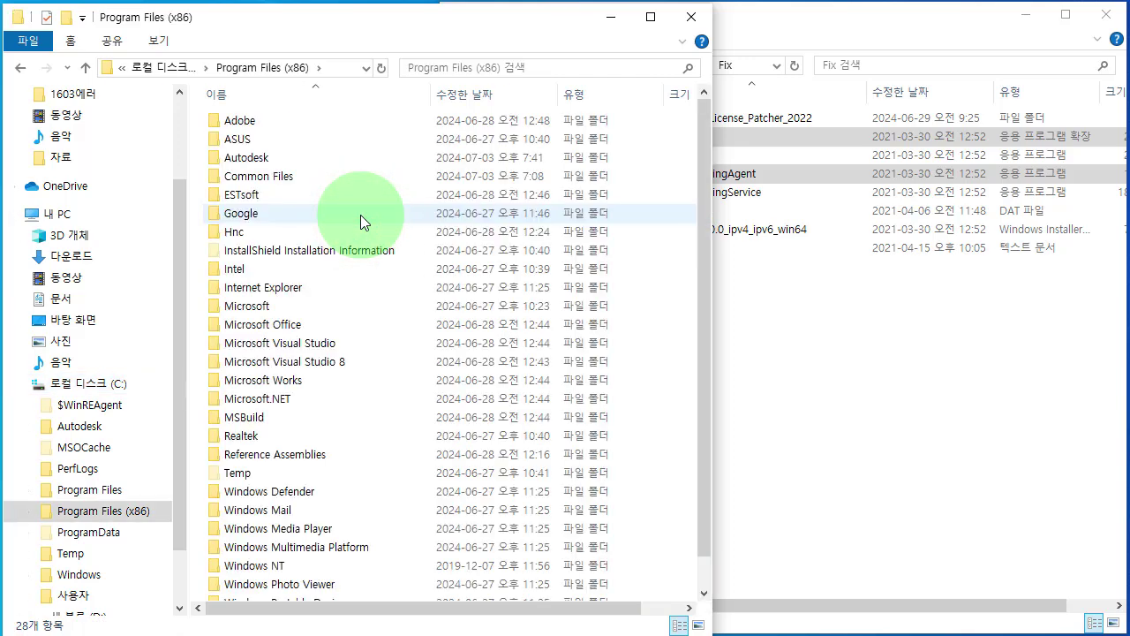
click(339, 177)
double_click(338, 178)
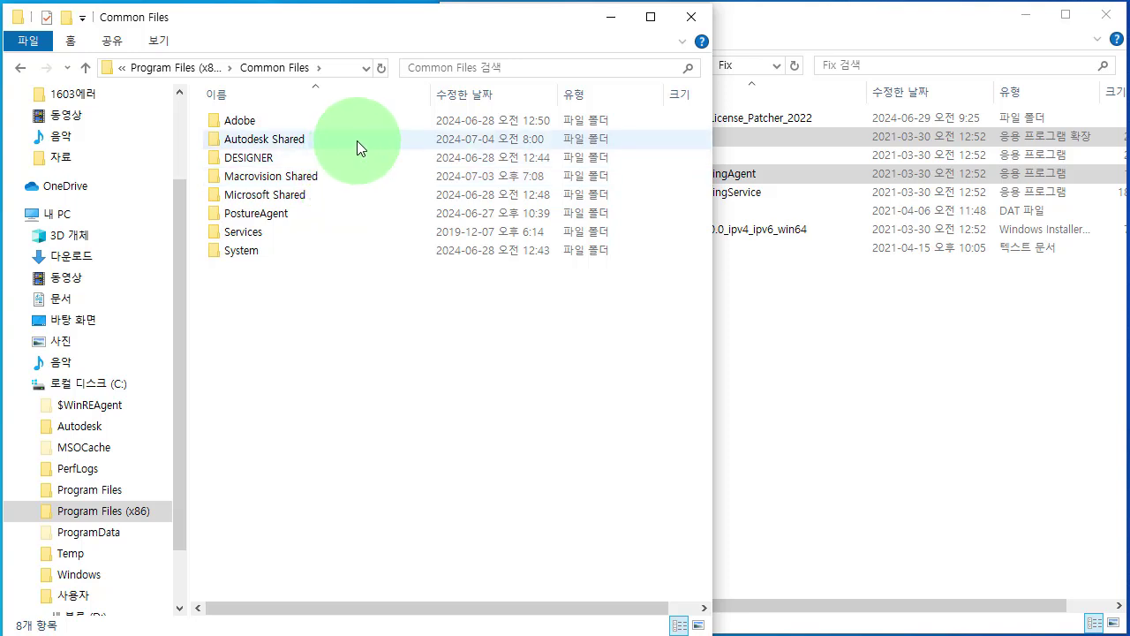
double_click(356, 141)
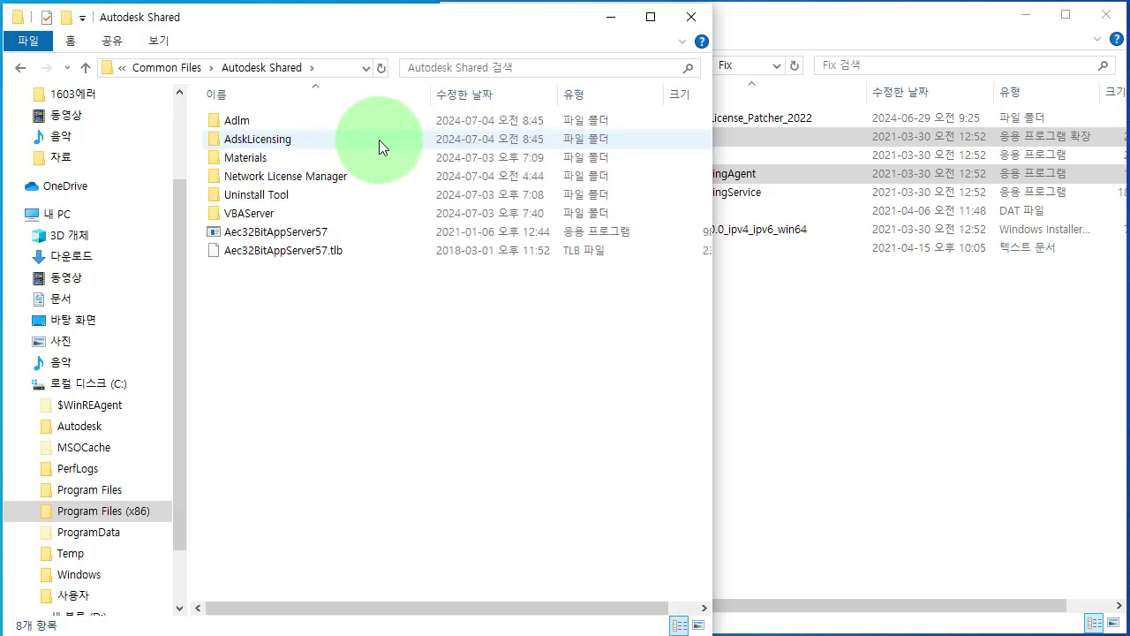
double_click(379, 140)
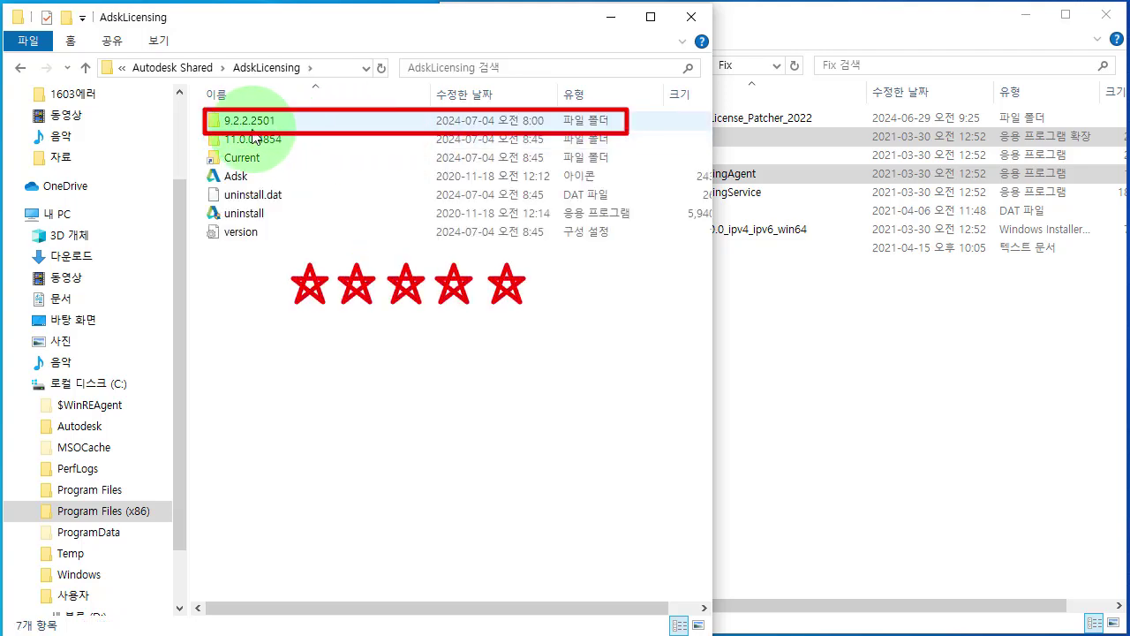
mouse_move(255, 137)
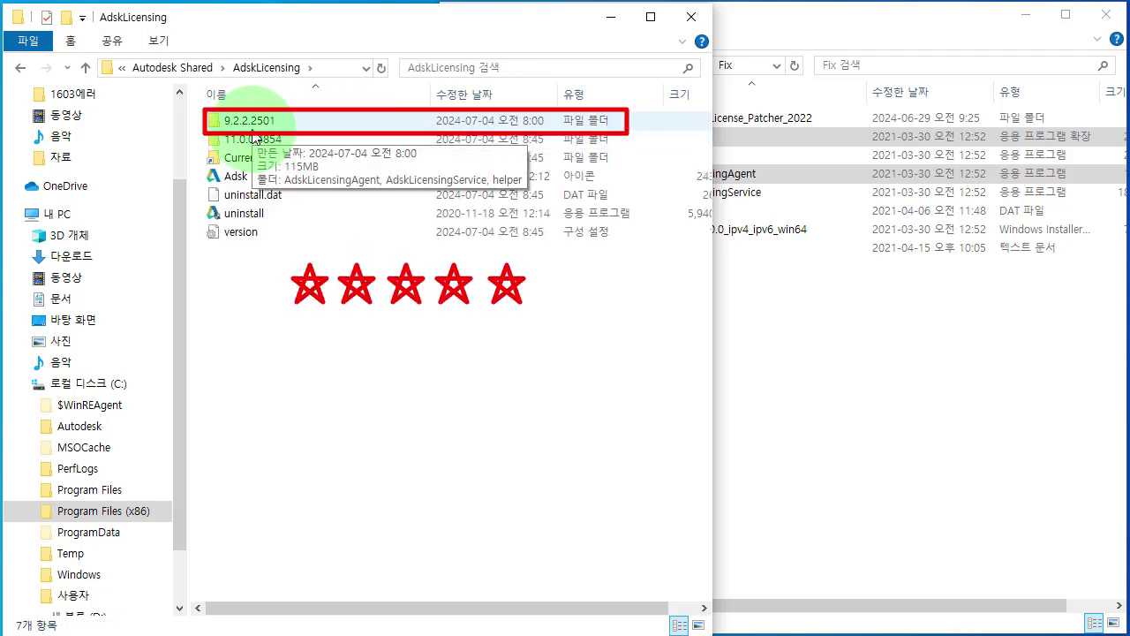
click(351, 125)
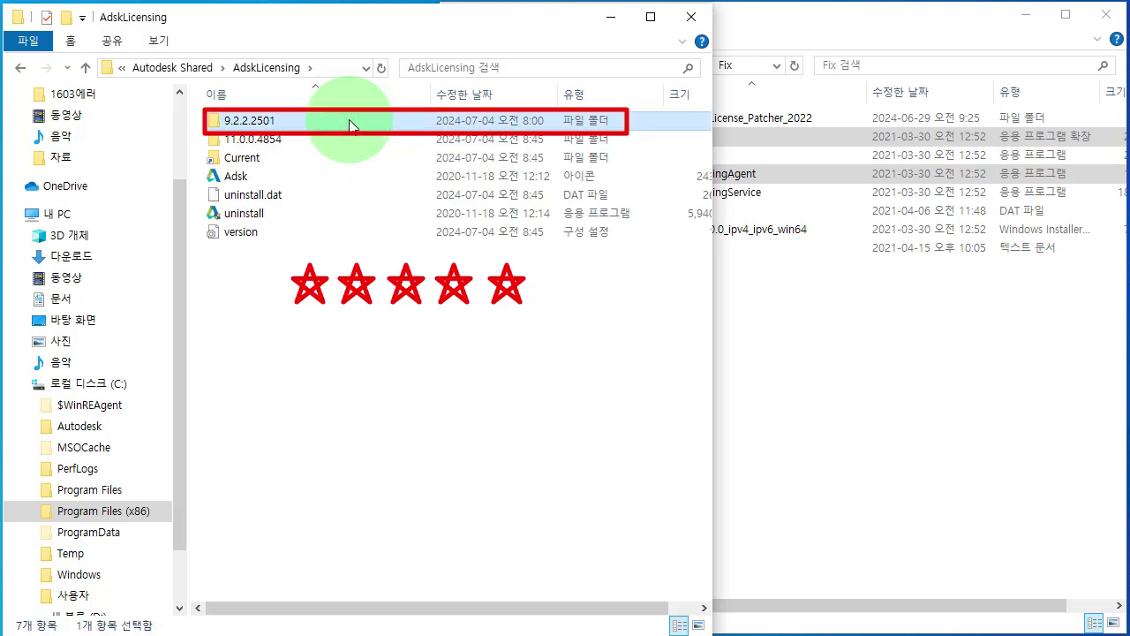
double_click(350, 125)
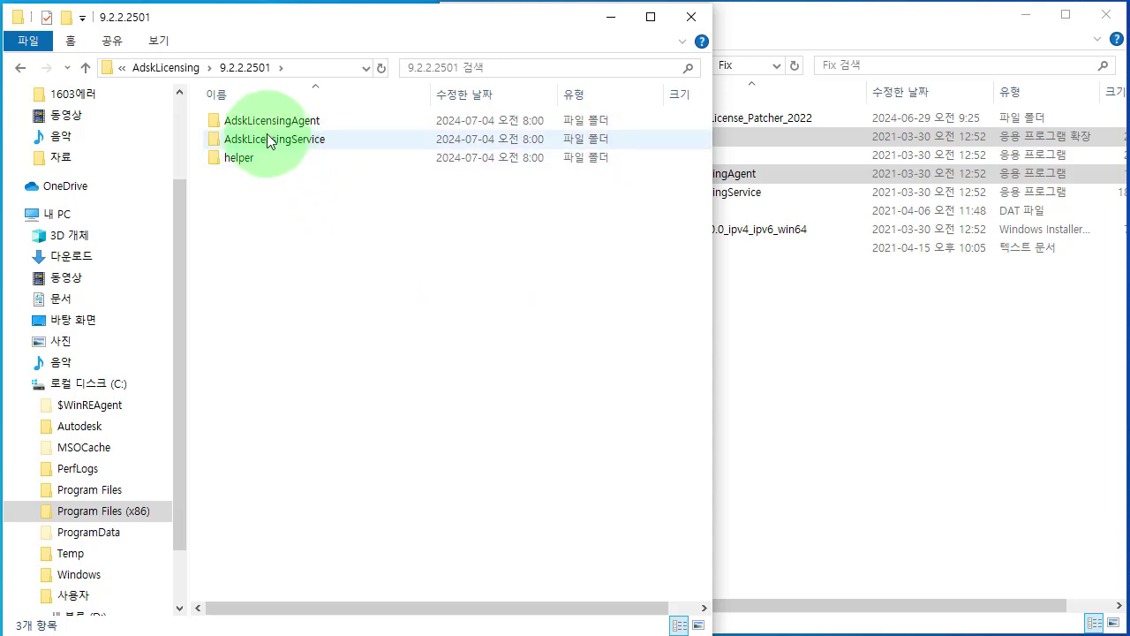
mouse_move(262, 139)
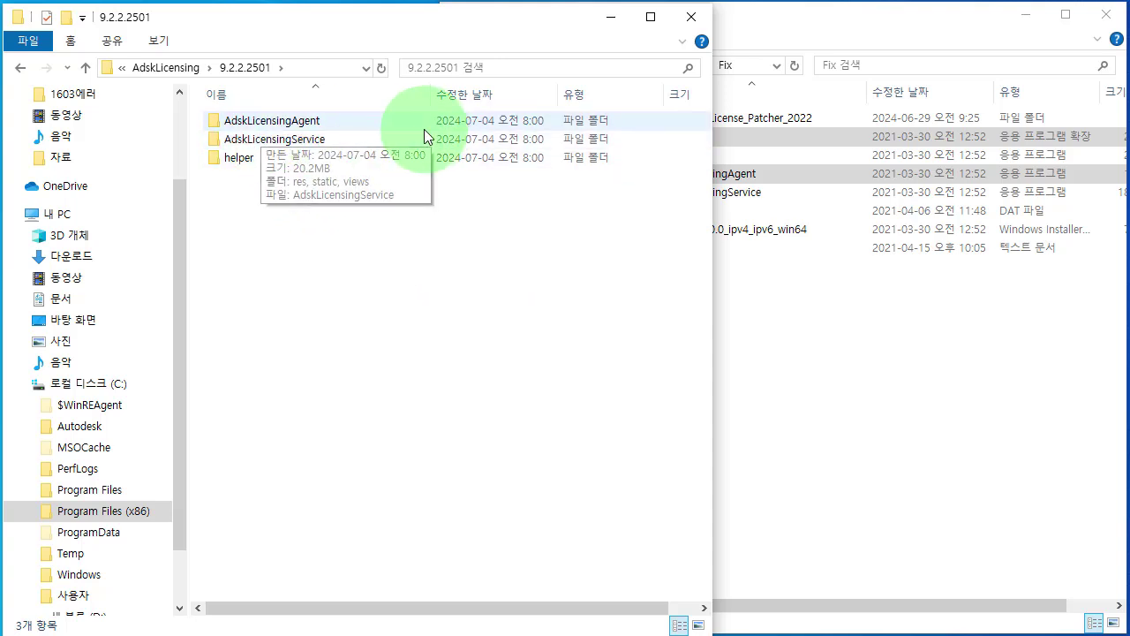
double_click(358, 121)
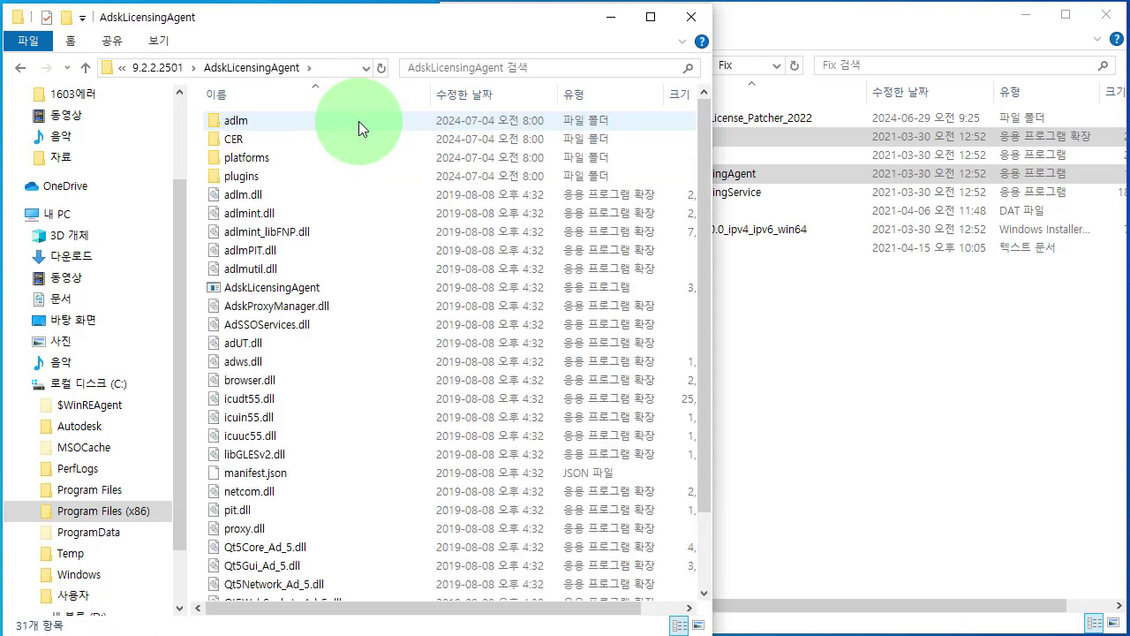
Step: Paste the copied files into the AdskLicensingAgent folder, overwriting the same-named files and granting administrator permission for all items
drag(712, 411, 963, 390)
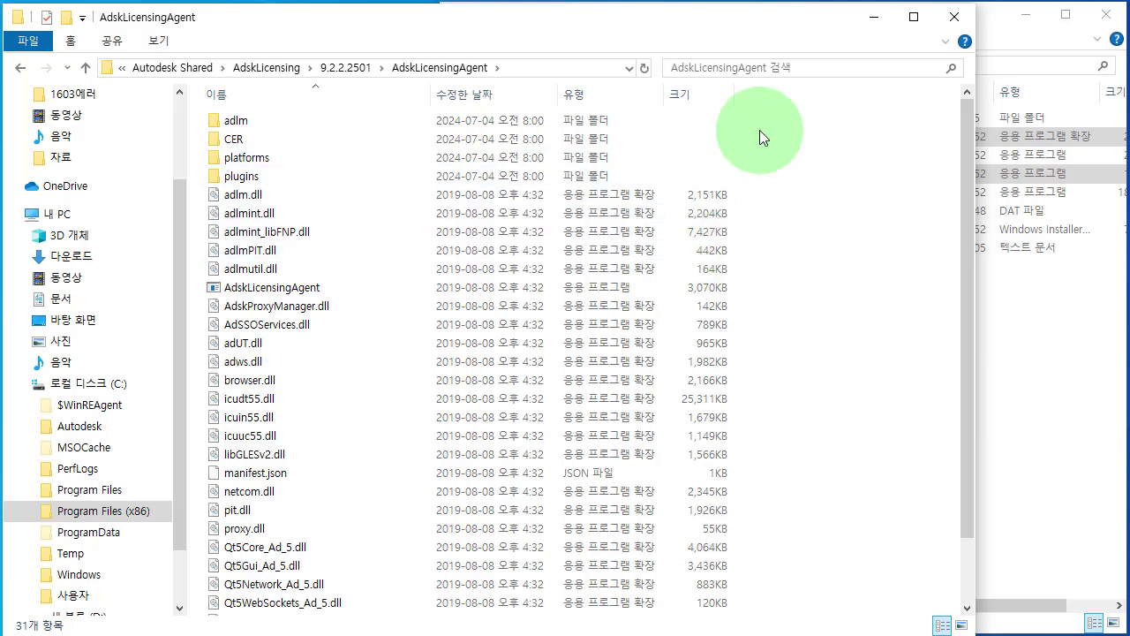
right_click(827, 132)
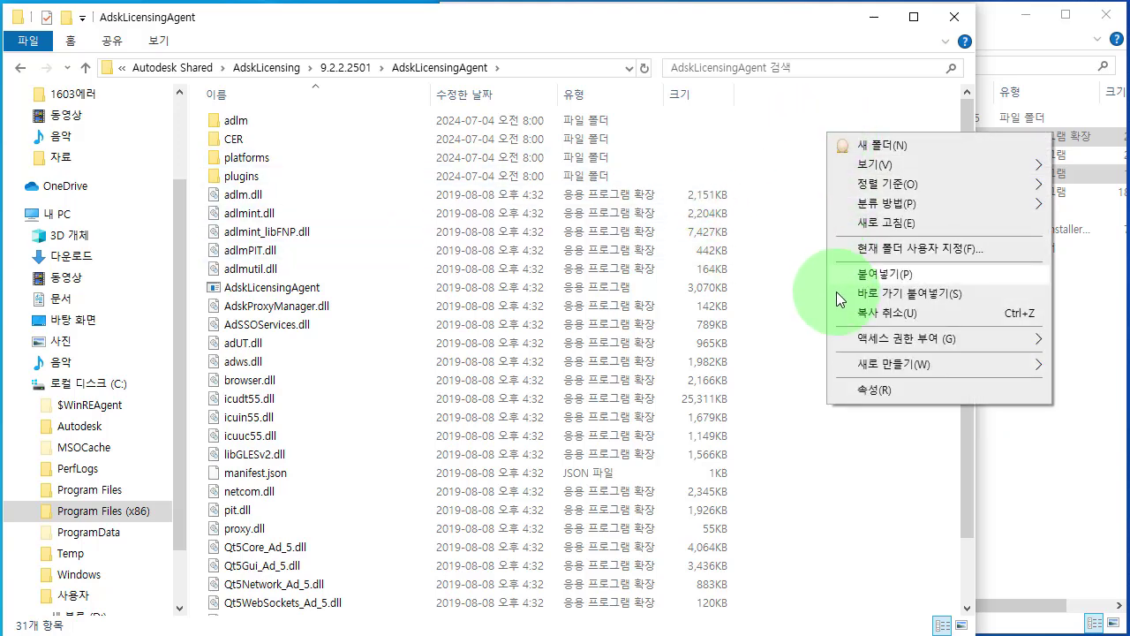
click(882, 273)
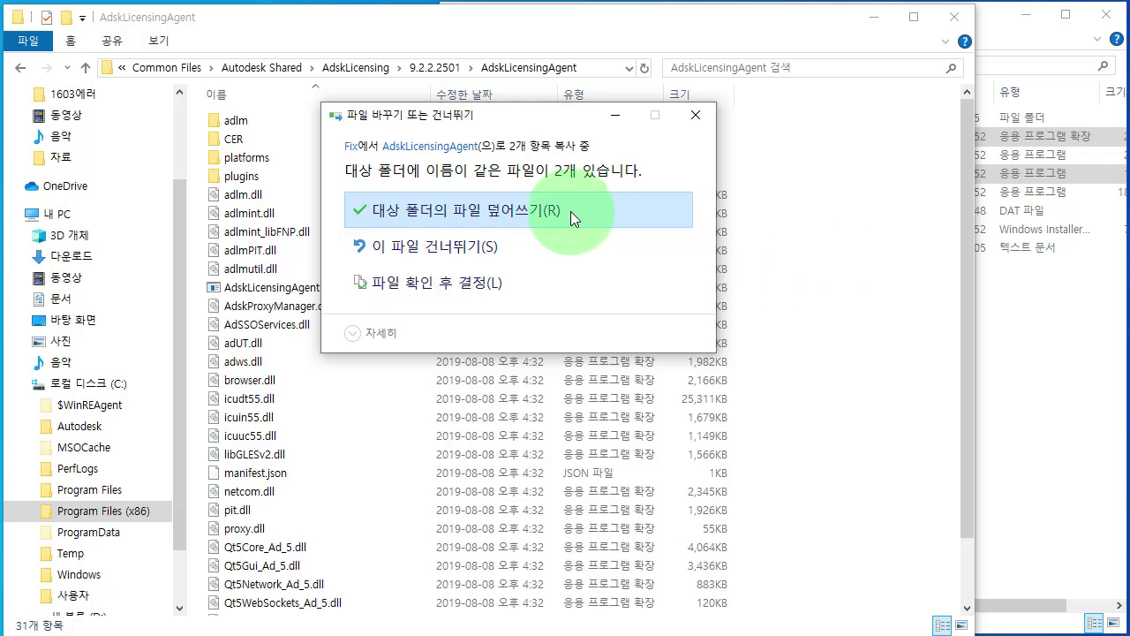
click(571, 211)
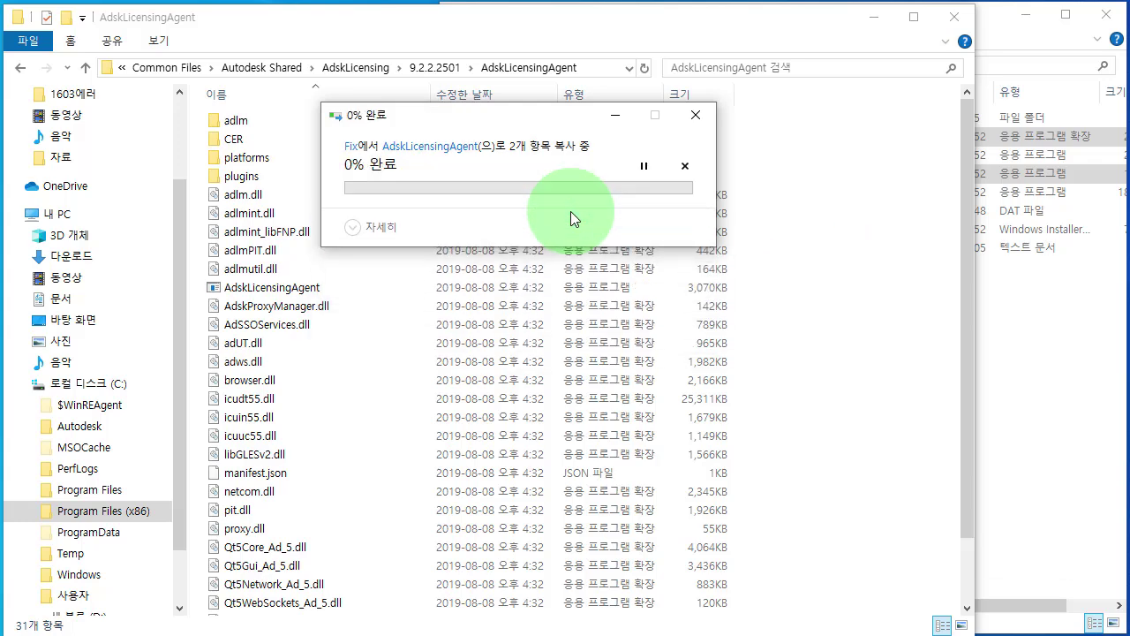
click(351, 239)
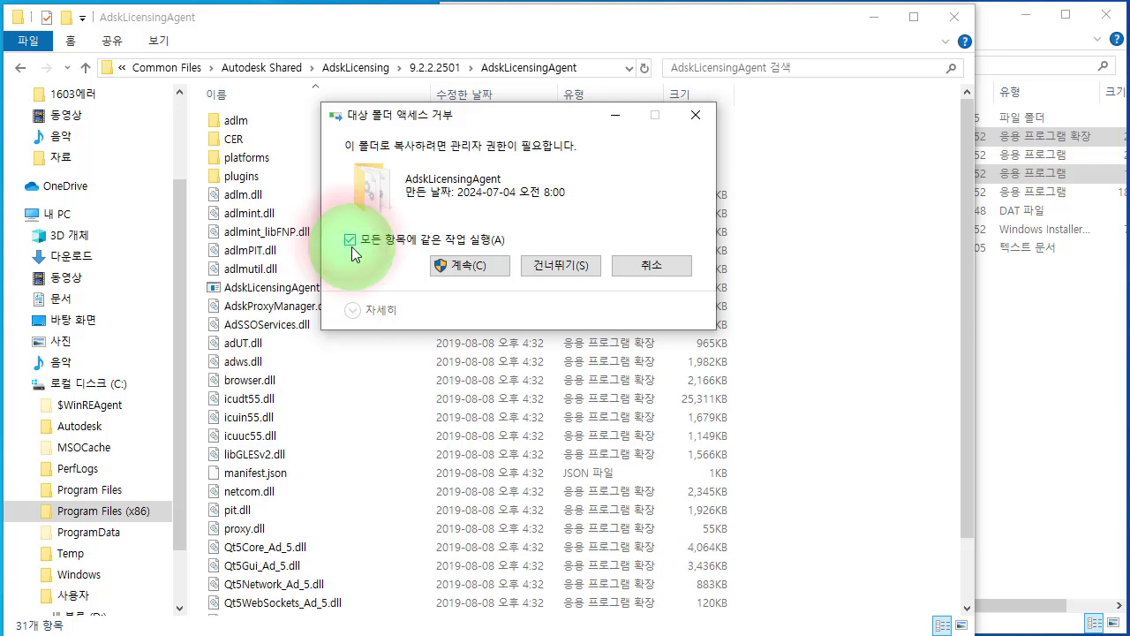
click(490, 267)
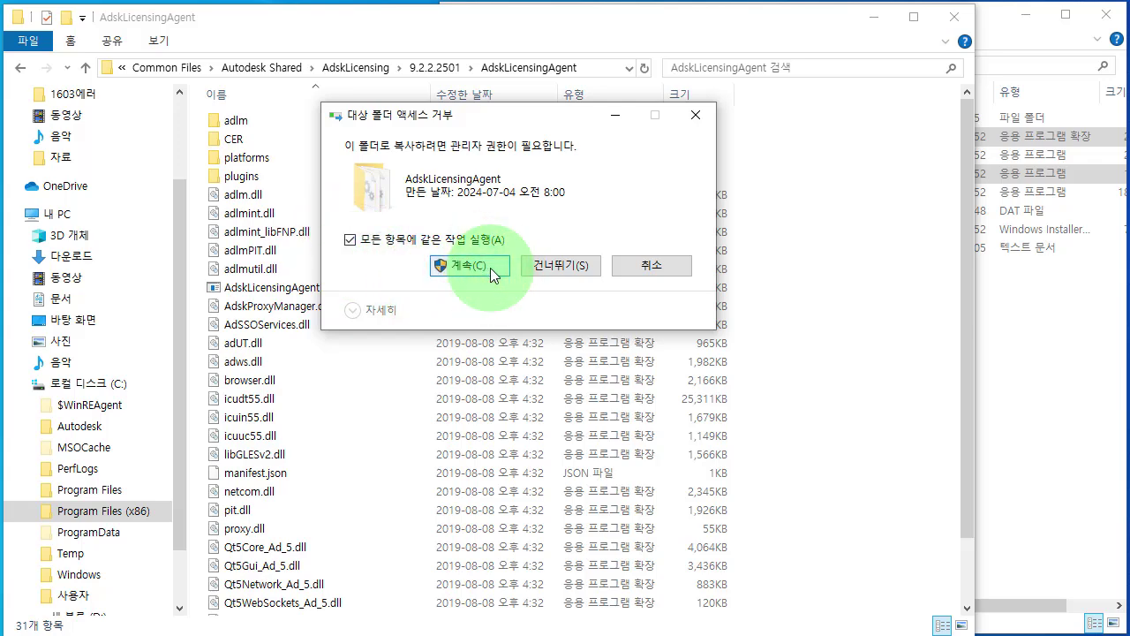
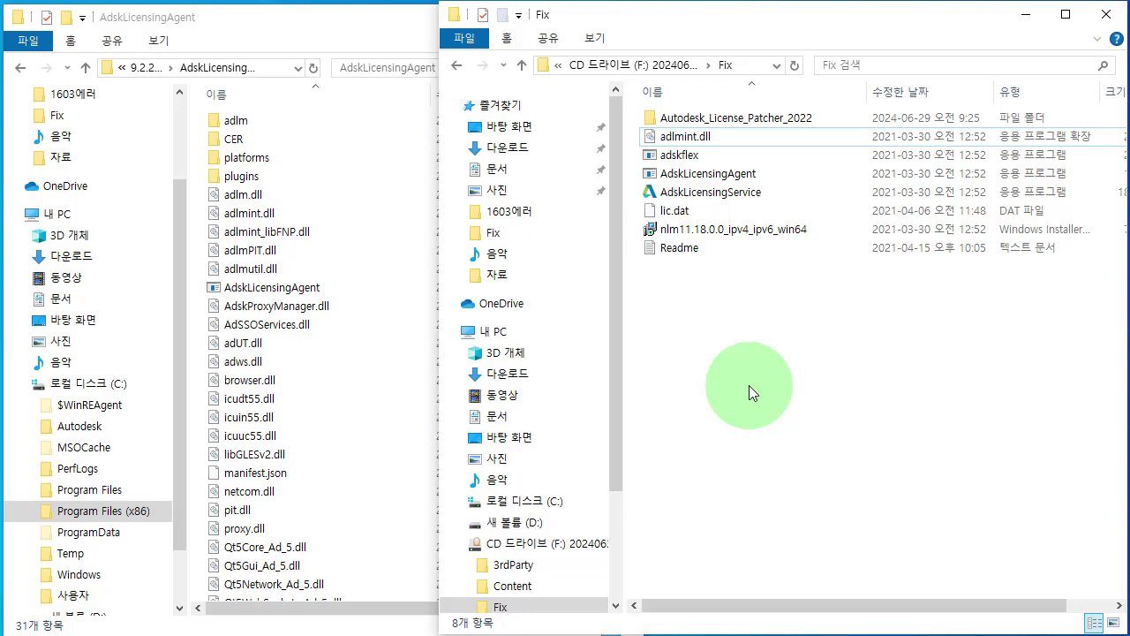
Step: Close the Fix and AdskLicensingAgent File Explorer windows
click(702, 354)
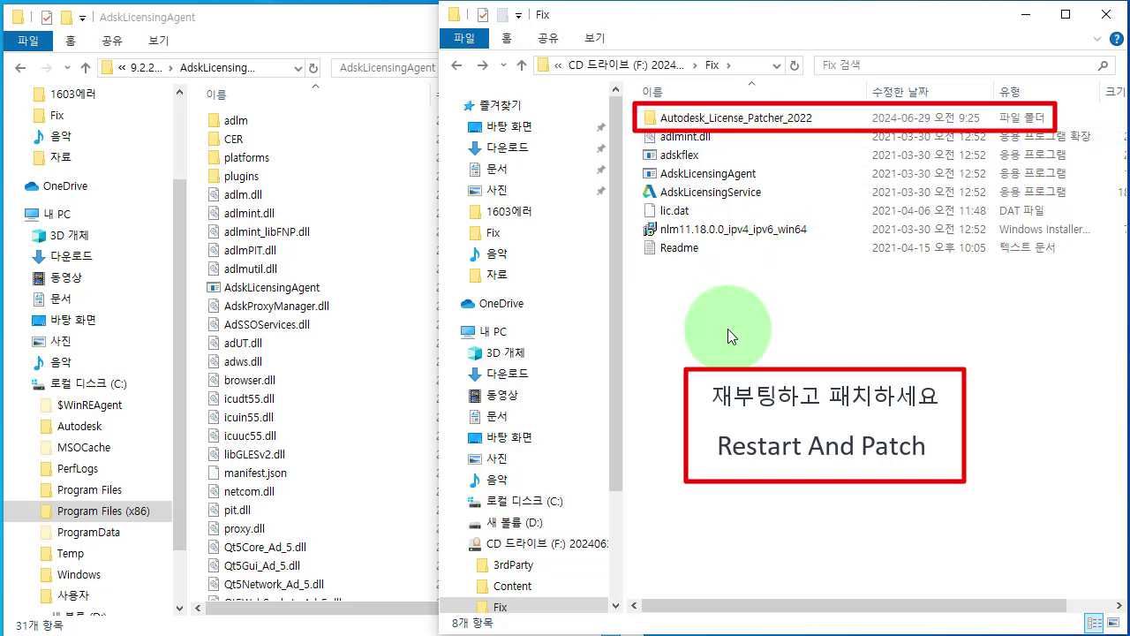
click(1114, 21)
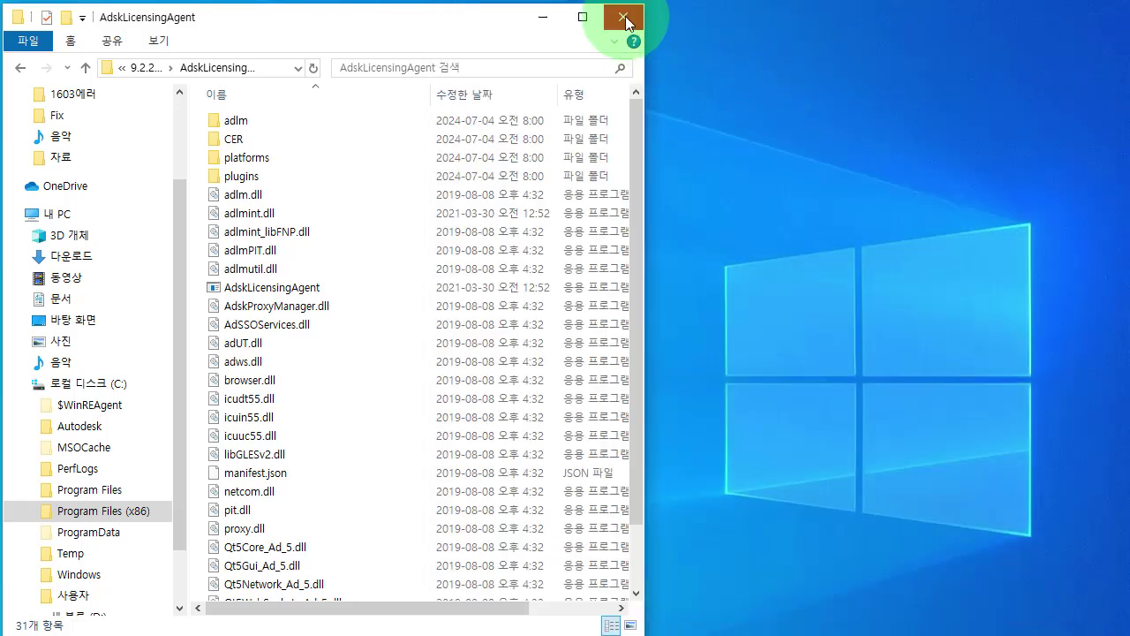
click(624, 19)
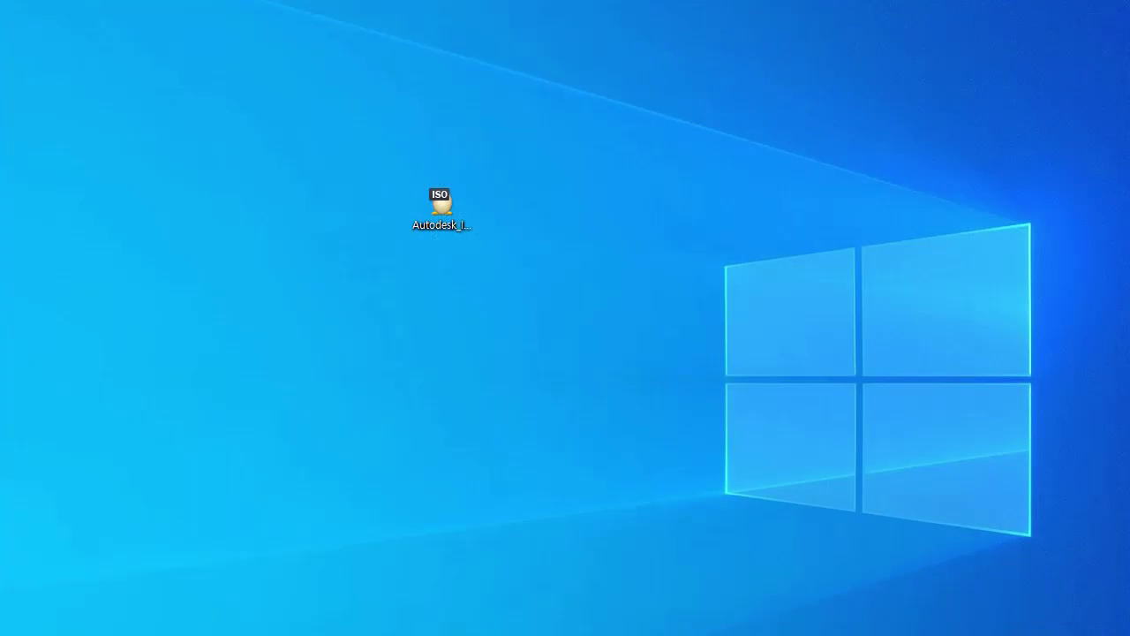
Step: Place the Autodesk Inventor Professional 2022 desktop shortcut beside the ISO file and start the program from it
drag(56, 203, 543, 195)
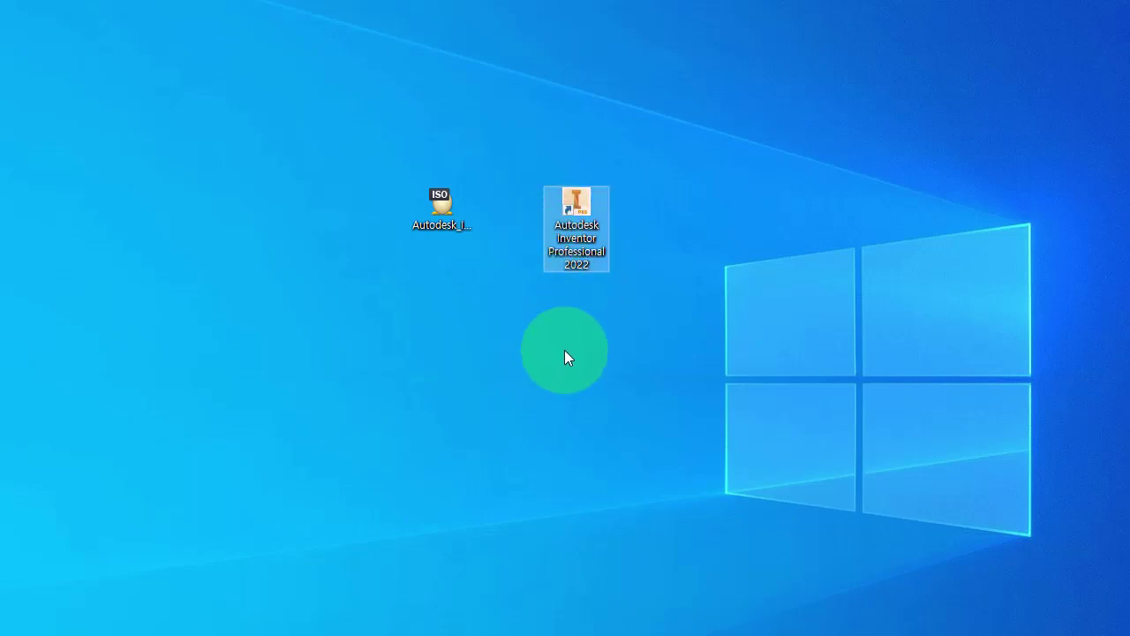
double_click(585, 221)
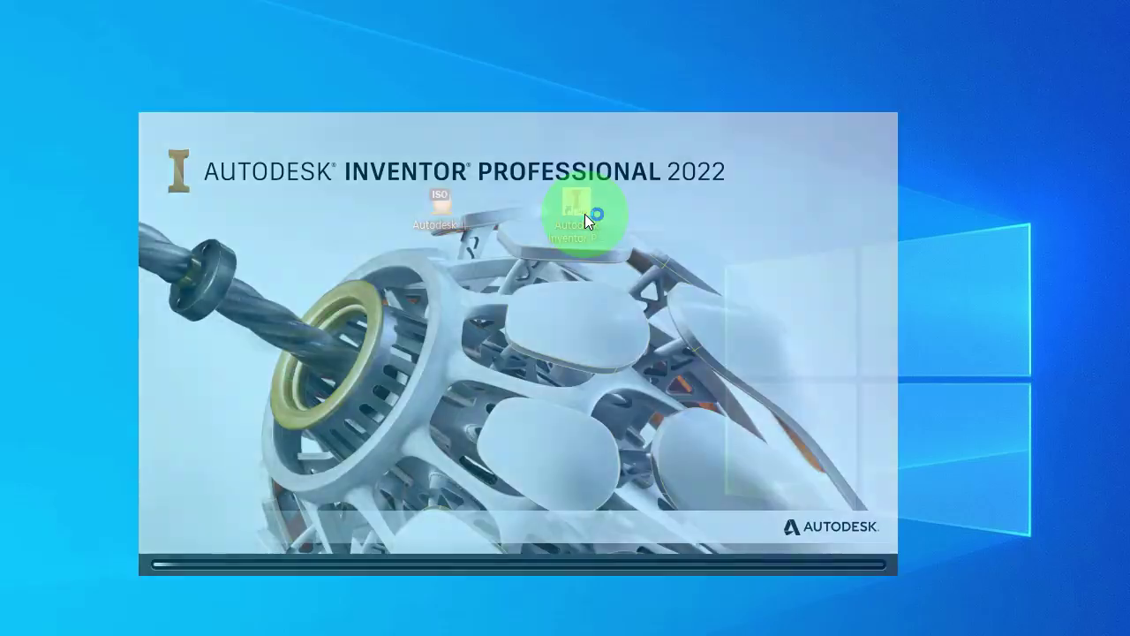